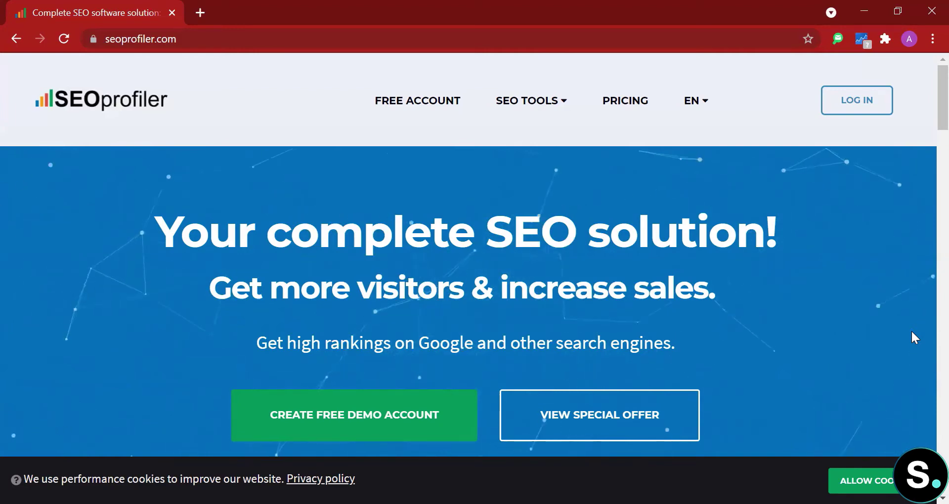
# Step: Look through the SEO features presented on the SEOprofiler home page
pyautogui.scroll(-15, 912, 330)
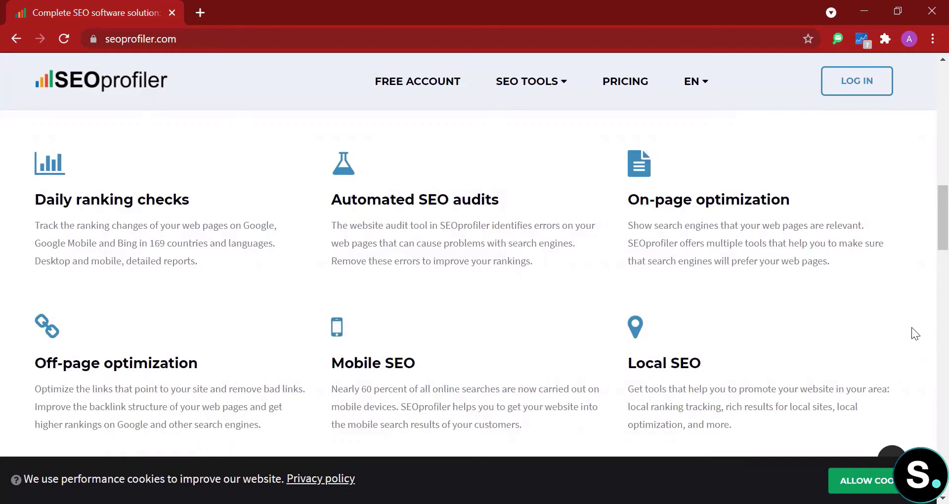
pyautogui.scroll(-1, 911, 327)
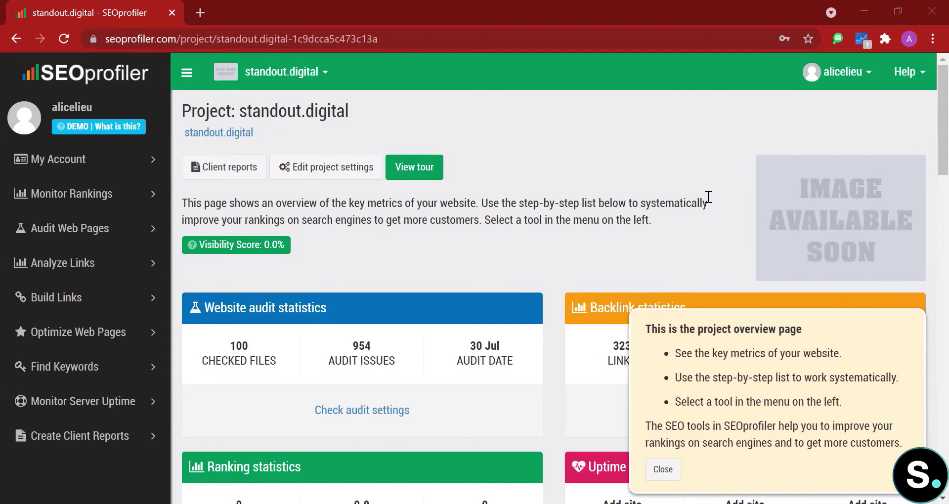
# Step: Close the Ranking Monitor introduction and examine the ranking distribution and ranking changes charts for standout.digital
pyautogui.click(431, 261)
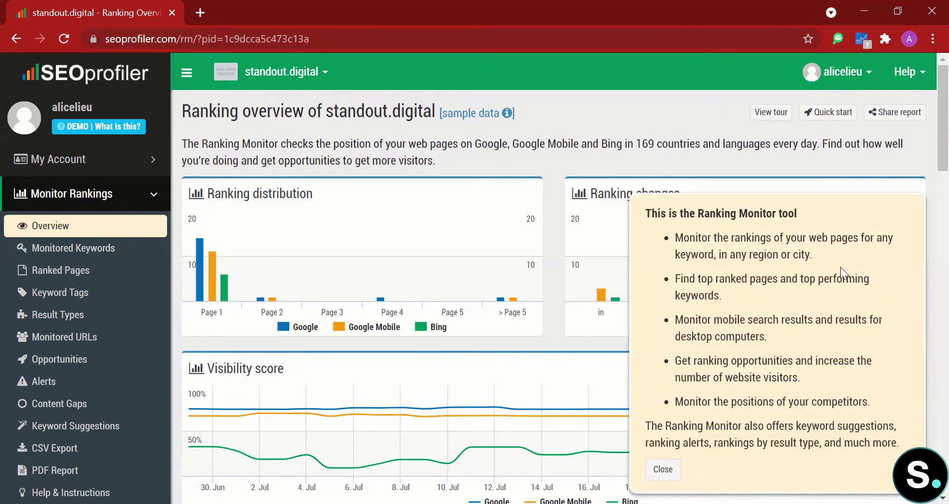
pyautogui.click(665, 469)
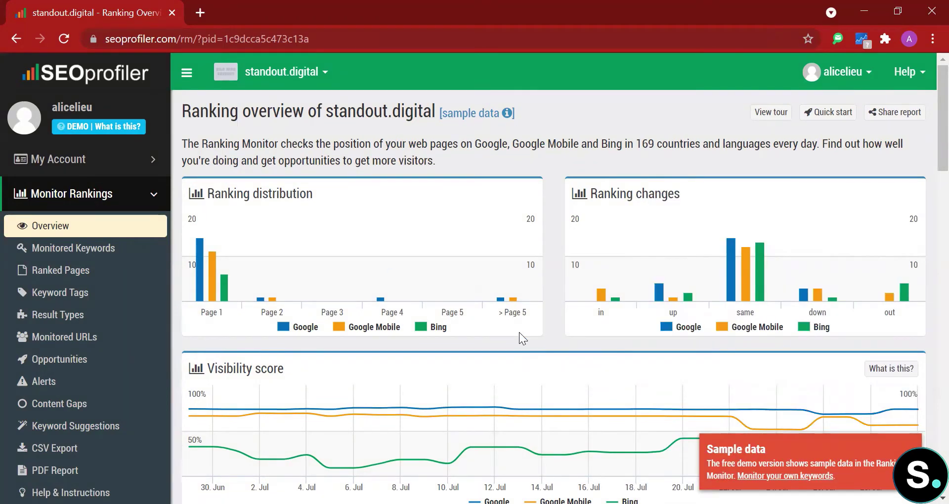
pyautogui.moveTo(446, 300)
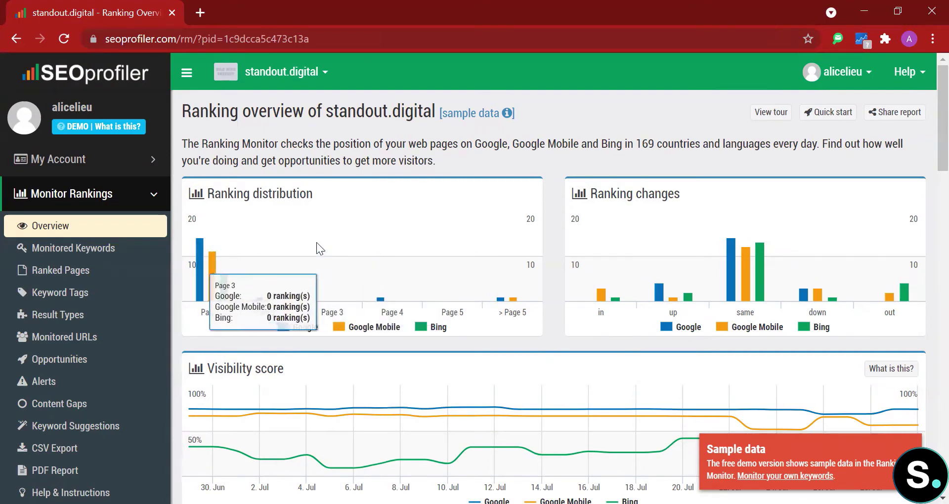
pyautogui.moveTo(513, 317)
pyautogui.moveTo(704, 232)
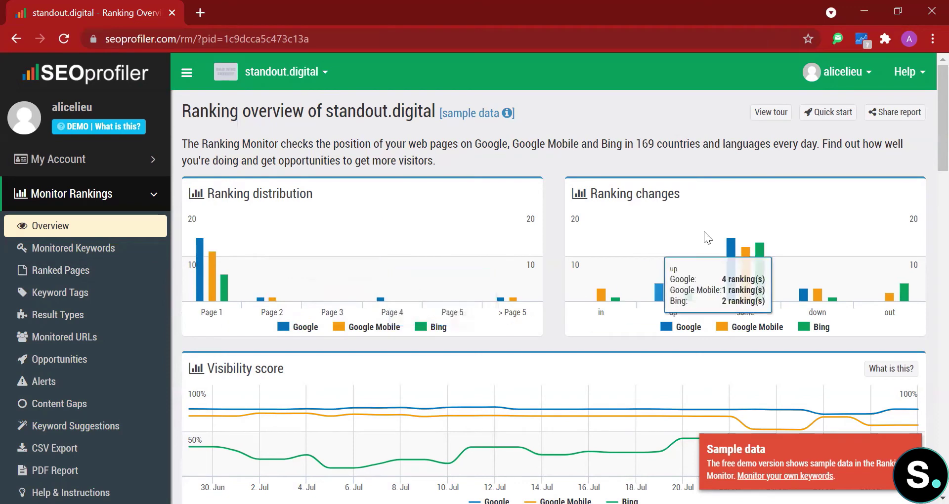
pyautogui.moveTo(280, 332)
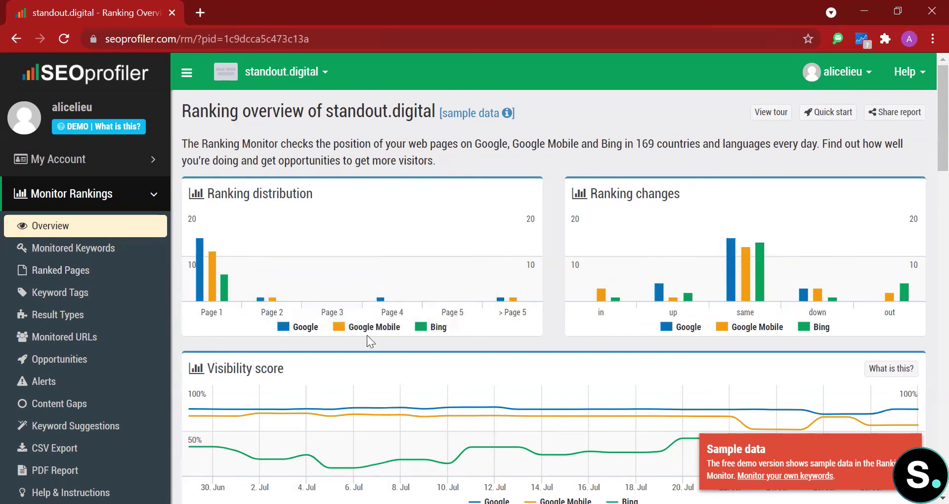
# Step: Examine the daily Google, Google Mobile and Bing values in the visibility score chart
pyautogui.scroll(-4, 367, 335)
pyautogui.scroll(1, 367, 335)
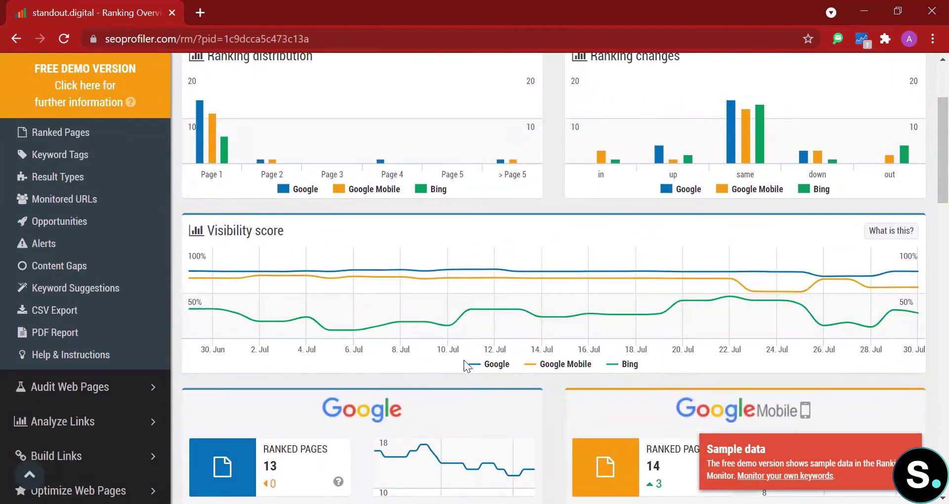
pyautogui.scroll(-1, 464, 360)
pyautogui.moveTo(575, 303)
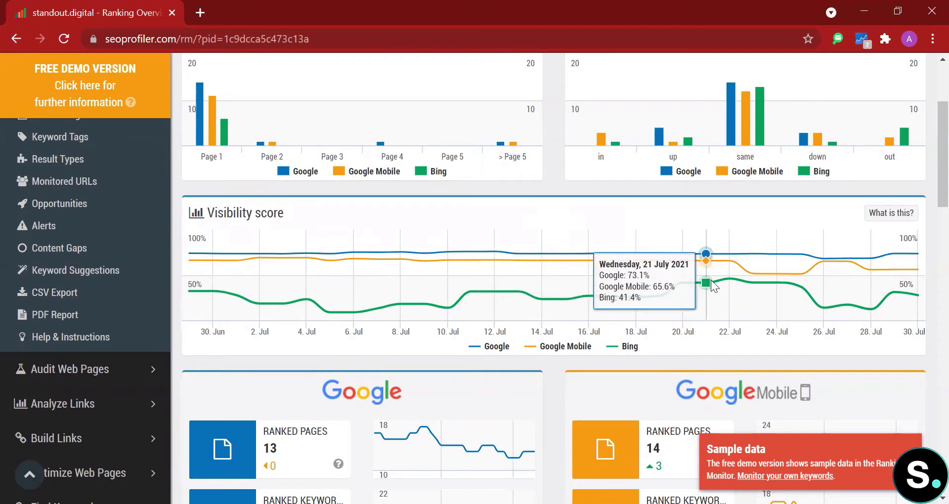
pyautogui.scroll(-3, 526, 305)
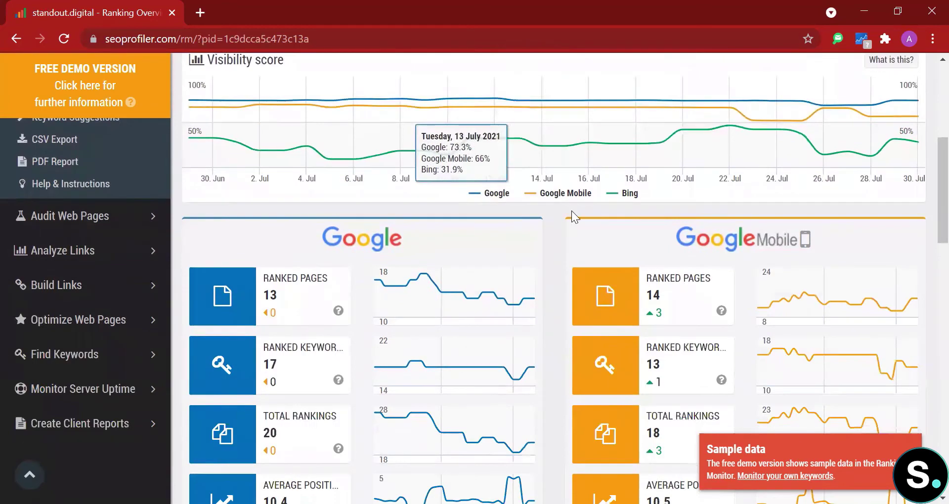
# Step: Examine the Google ranking metrics, from ranked pages and keywords through average position, page 1 rankings and visibility score
pyautogui.scroll(-3, 571, 212)
pyautogui.scroll(2, 571, 213)
pyautogui.scroll(-3, 572, 213)
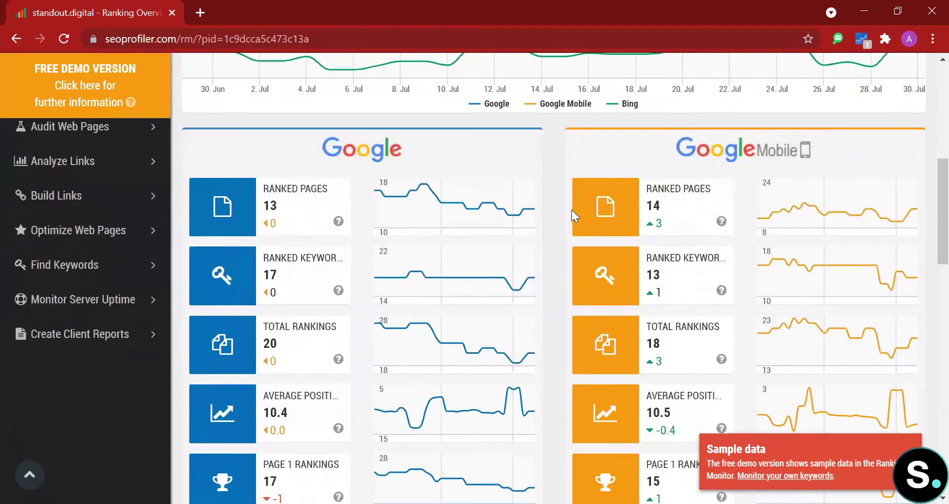
pyautogui.scroll(2, 572, 212)
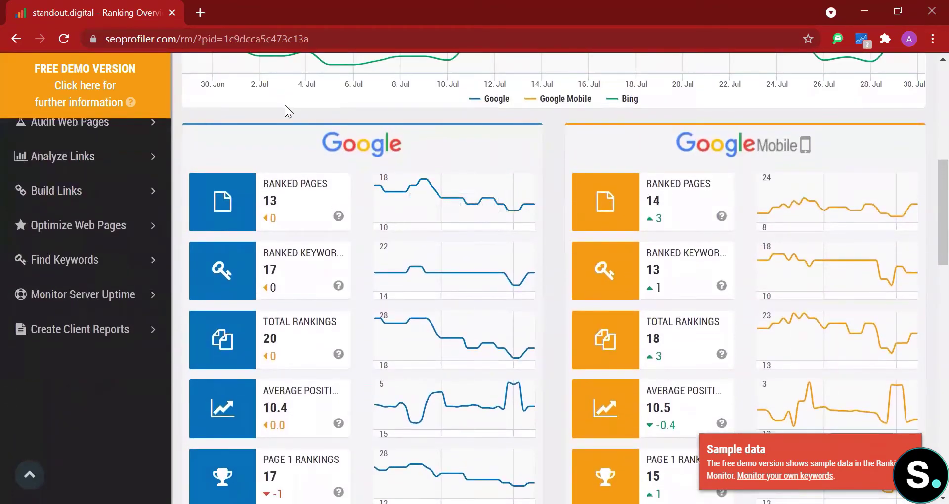
pyautogui.moveTo(307, 190)
pyautogui.moveTo(277, 282)
pyautogui.scroll(-3, 415, 213)
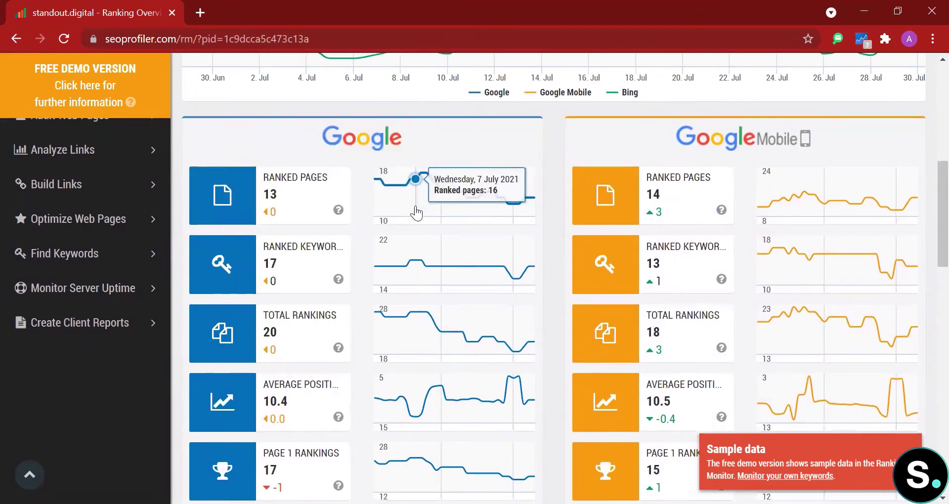
pyautogui.moveTo(319, 282)
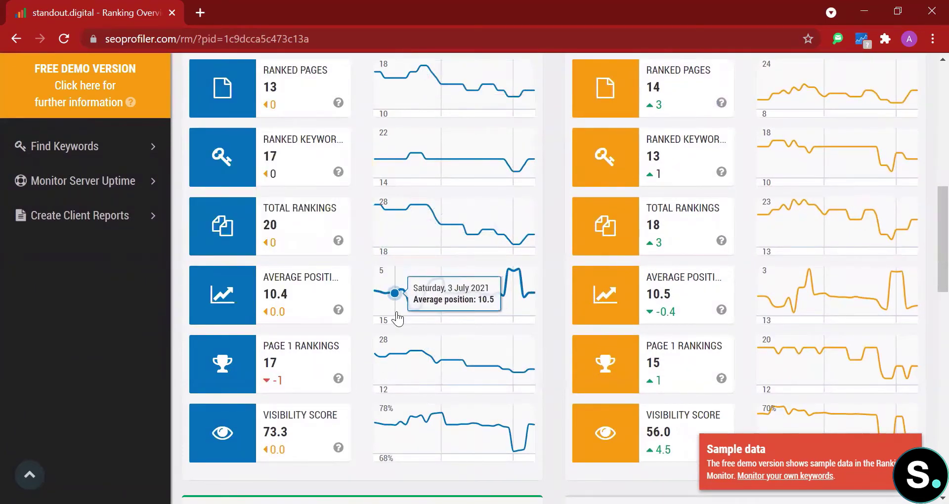
pyautogui.moveTo(326, 349)
pyautogui.moveTo(321, 460)
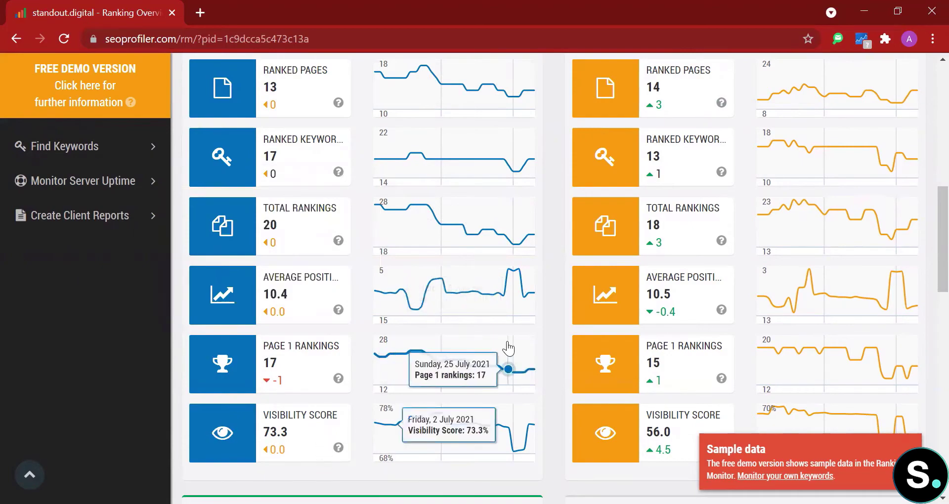
# Step: Compare the ranking metrics of Google, Google Mobile, Bing and all search engines combined, down to the alerts and opportunities summary
pyautogui.scroll(5, 508, 349)
pyautogui.scroll(-10, 600, 241)
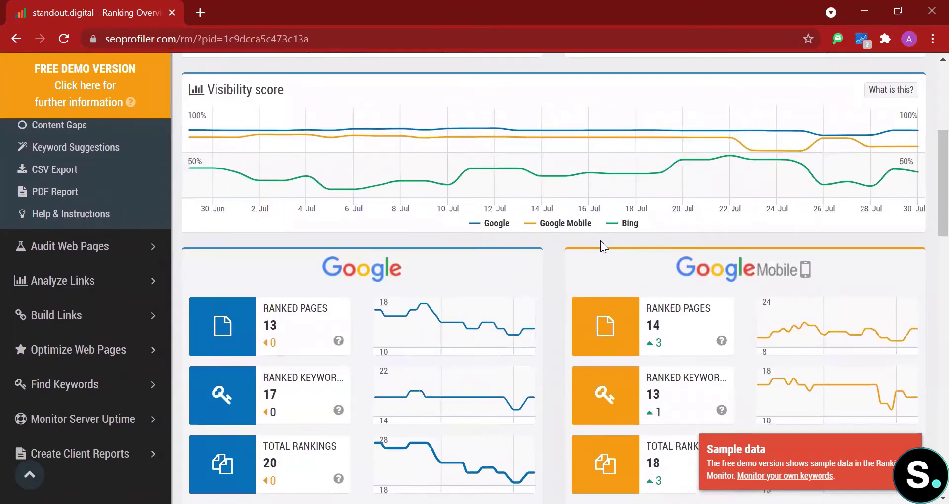
pyautogui.scroll(-1, 588, 178)
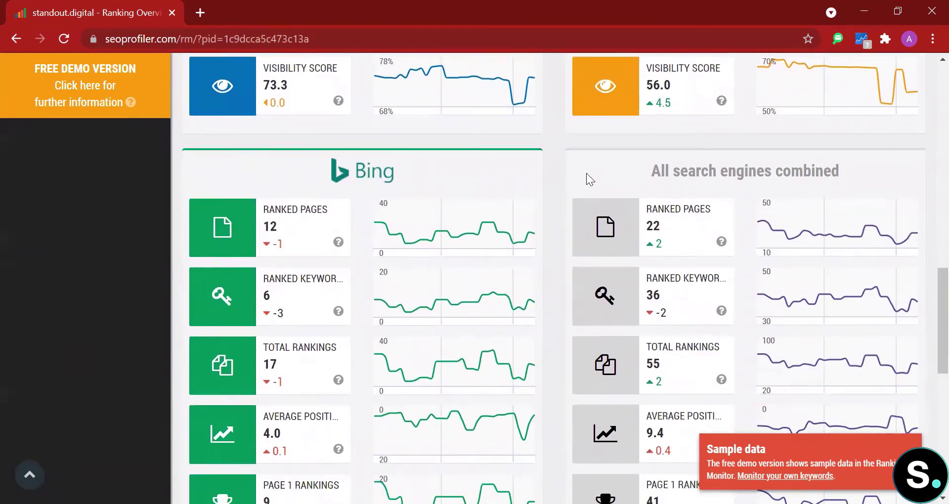
pyautogui.scroll(-4, 587, 174)
pyautogui.scroll(13, 516, 131)
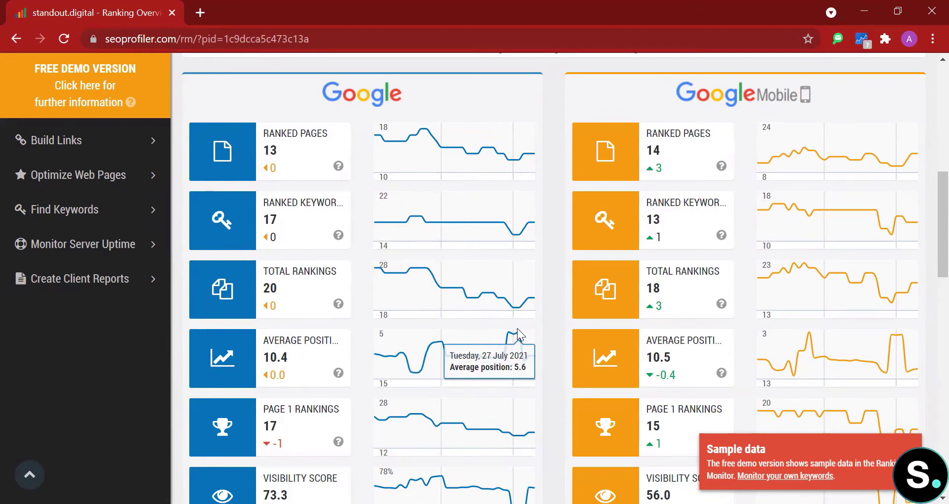
pyautogui.scroll(-15, 517, 337)
pyautogui.scroll(-1, 517, 334)
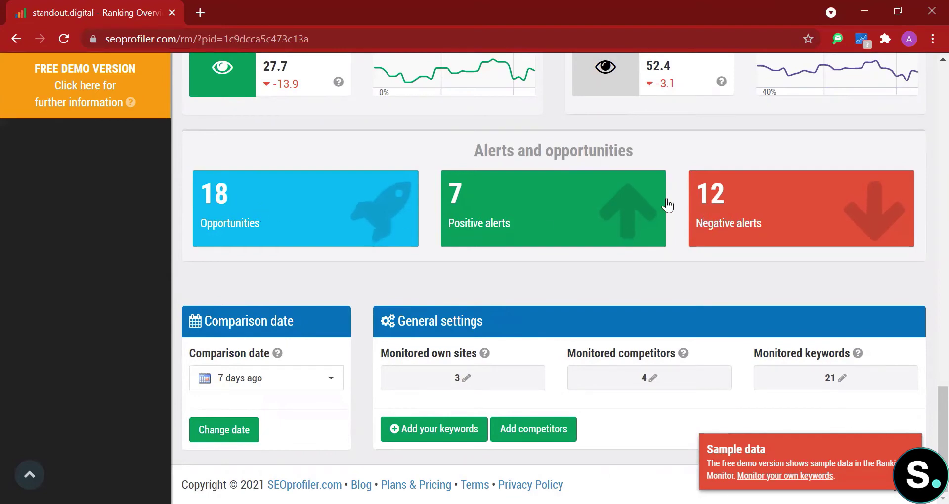
# Step: Open the ranking opportunities and examine the first place opportunities table, including the explanations of the PTI and PAV columns
pyautogui.click(248, 215)
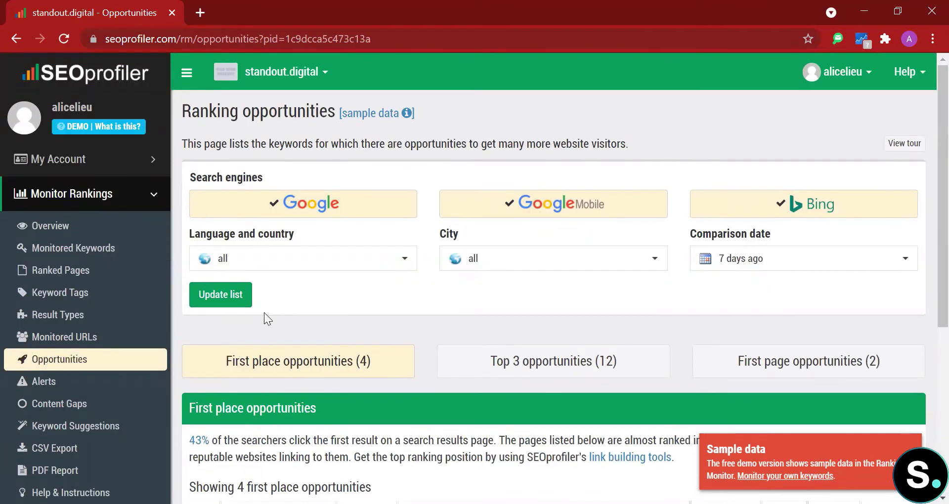
pyautogui.scroll(-5, 265, 310)
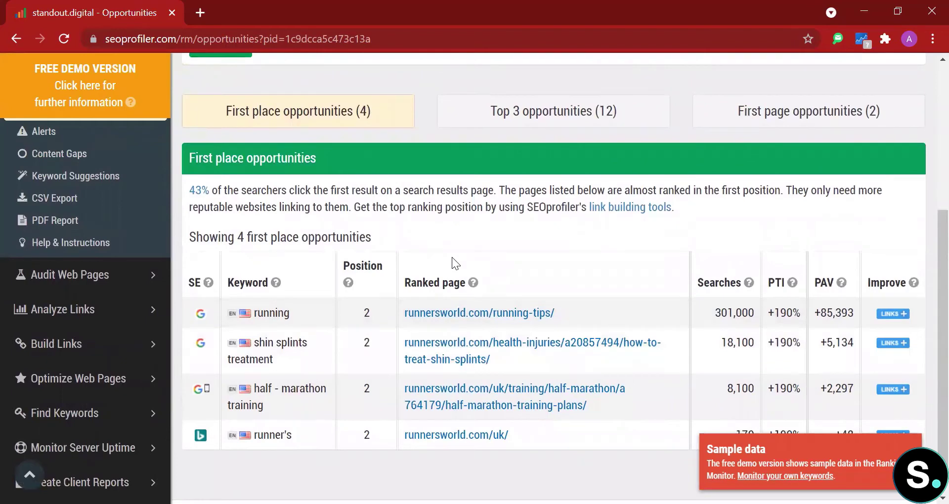
pyautogui.scroll(-1, 452, 257)
pyautogui.moveTo(749, 249)
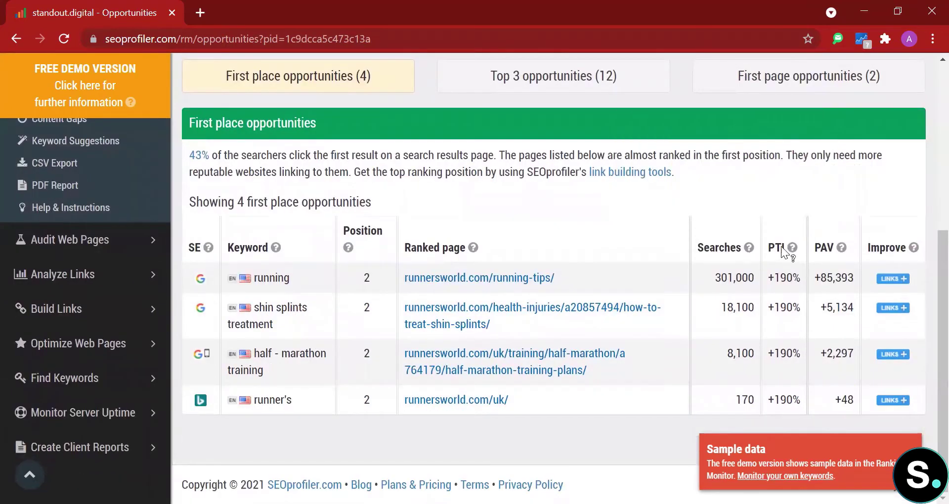
pyautogui.moveTo(793, 250)
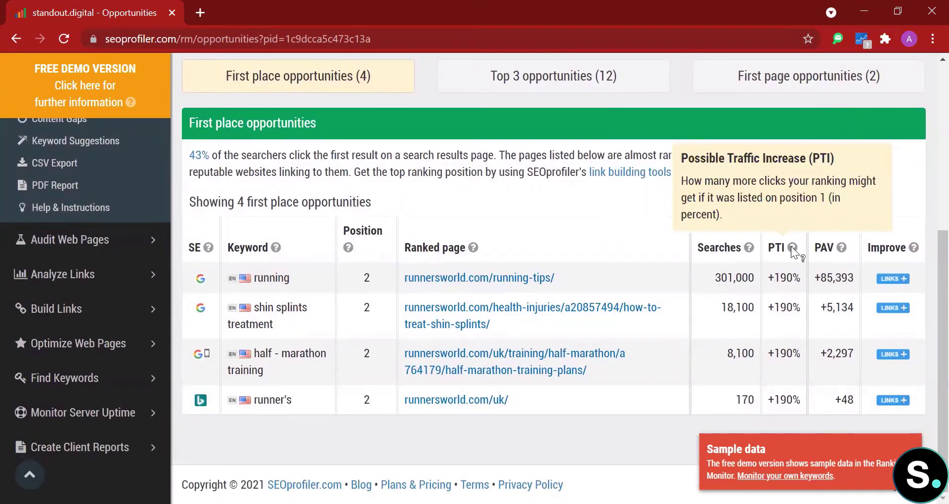
pyautogui.moveTo(839, 247)
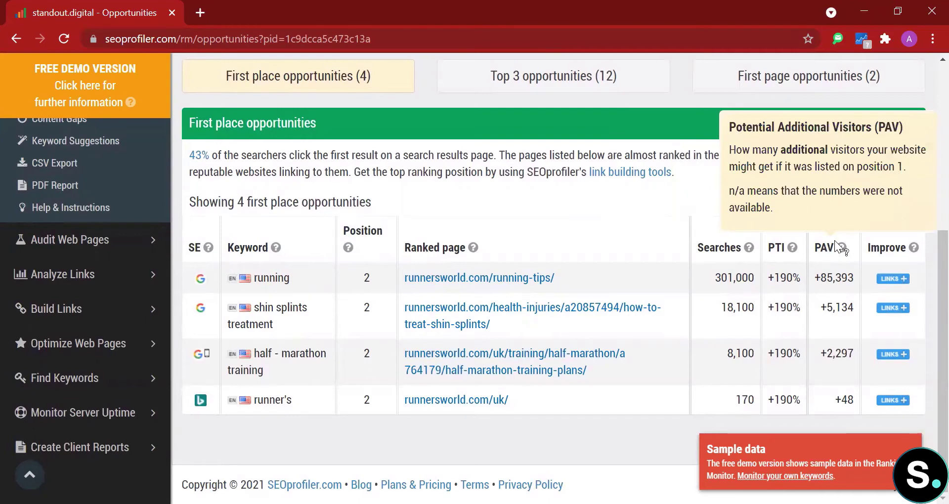
pyautogui.moveTo(883, 253)
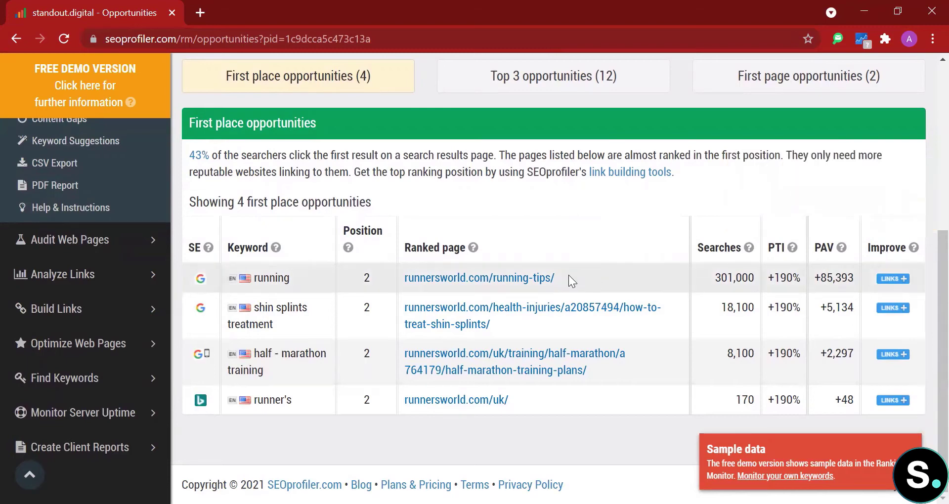
# Step: Show the top 3 opportunities and review their keywords, positions and ranked pages
pyautogui.scroll(4, 419, 247)
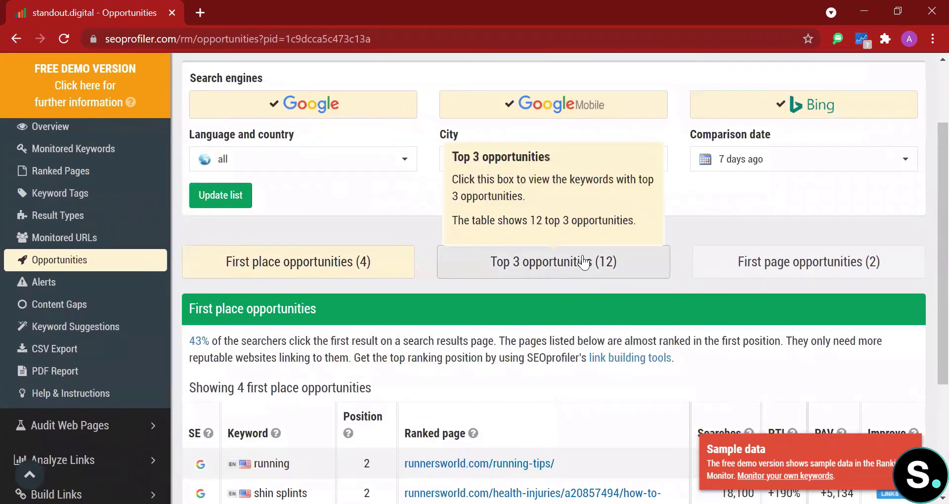
pyautogui.click(584, 262)
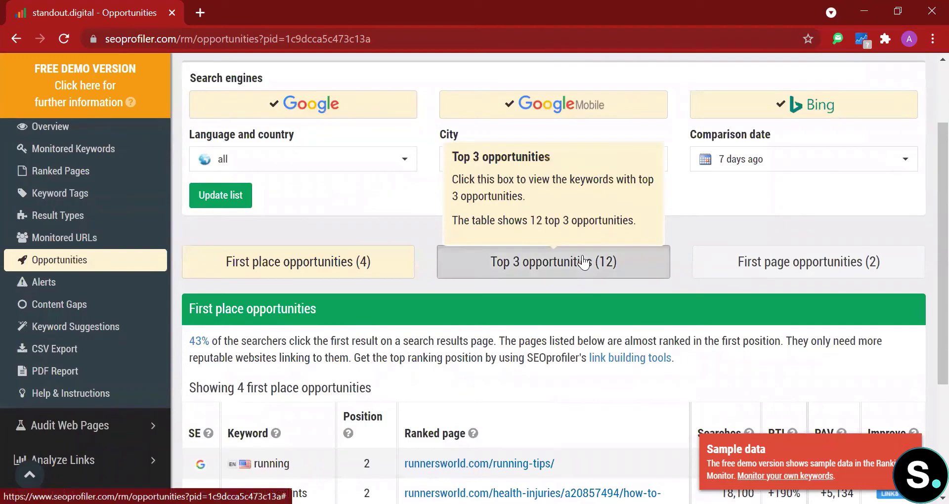
pyautogui.scroll(-5, 583, 250)
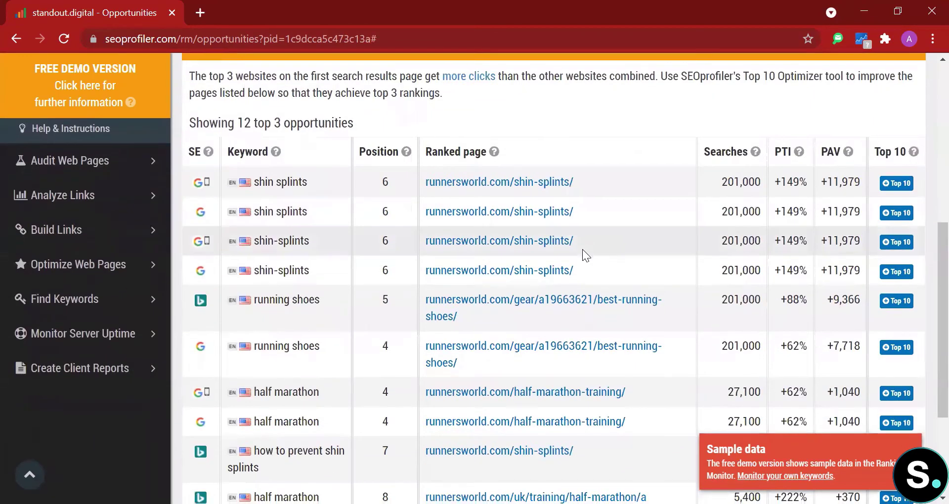
pyautogui.scroll(-4, 583, 250)
pyautogui.scroll(5, 582, 249)
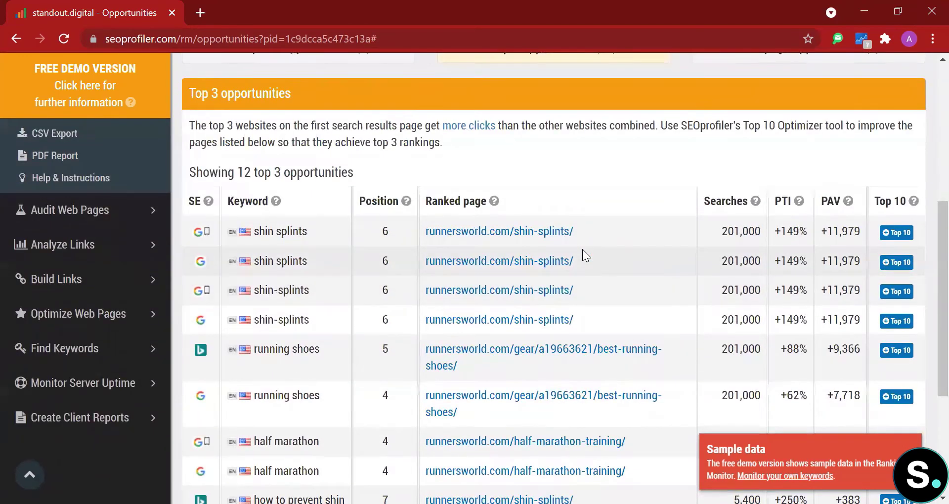
pyautogui.scroll(1, 582, 249)
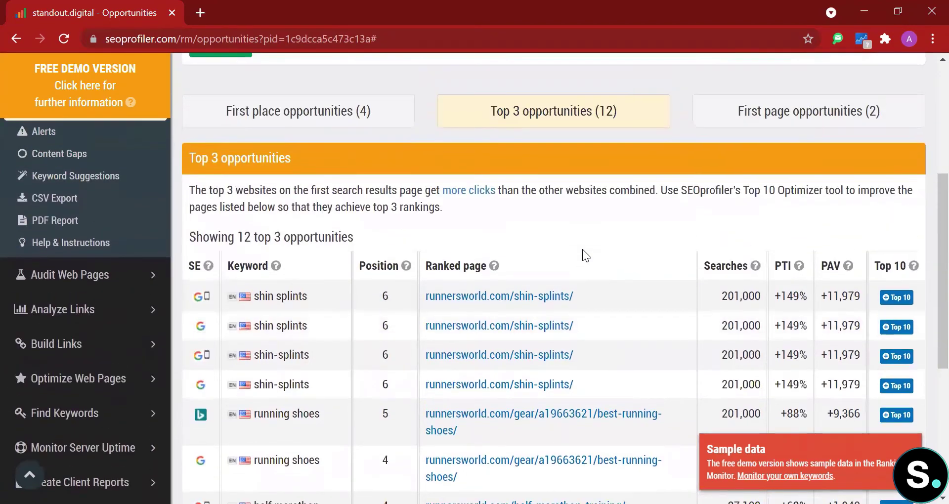
# Step: Show the first page opportunities and review the listed keywords, ranked pages and optimization advice
pyautogui.scroll(2, 582, 249)
pyautogui.click(776, 227)
pyautogui.scroll(-1, 776, 228)
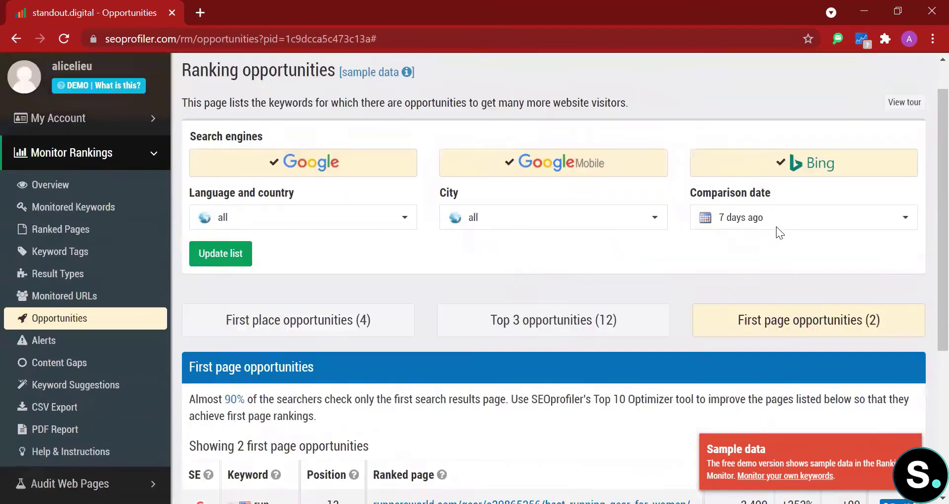
pyautogui.scroll(-4, 776, 226)
pyautogui.scroll(1, 706, 224)
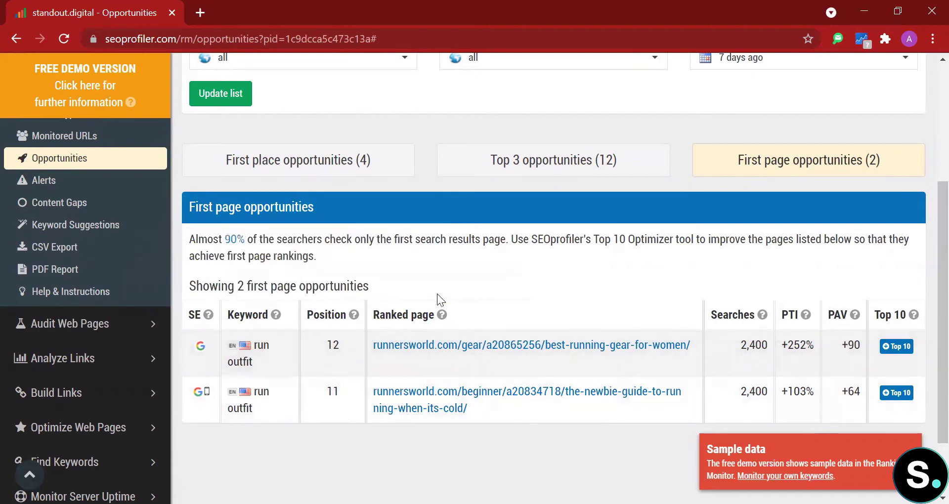
pyautogui.moveTo(443, 316)
pyautogui.scroll(-2, 639, 269)
pyautogui.scroll(4, 639, 269)
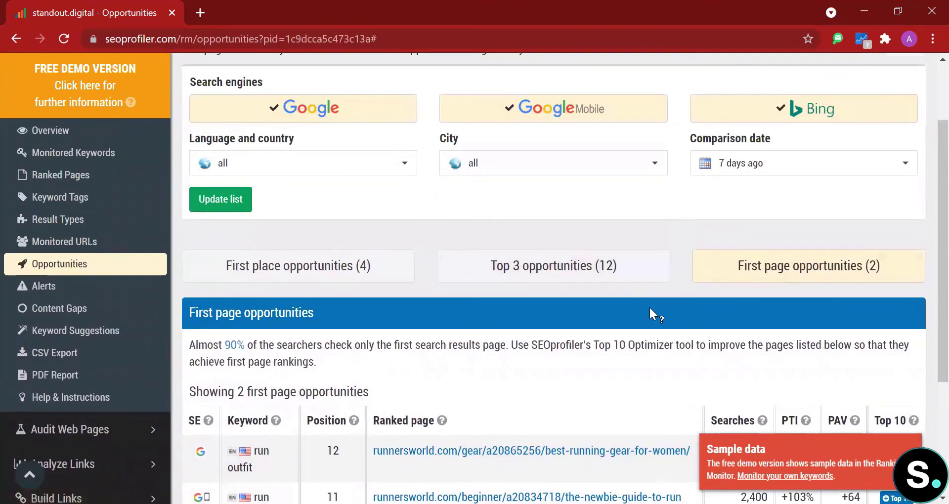
pyautogui.scroll(-1, 649, 306)
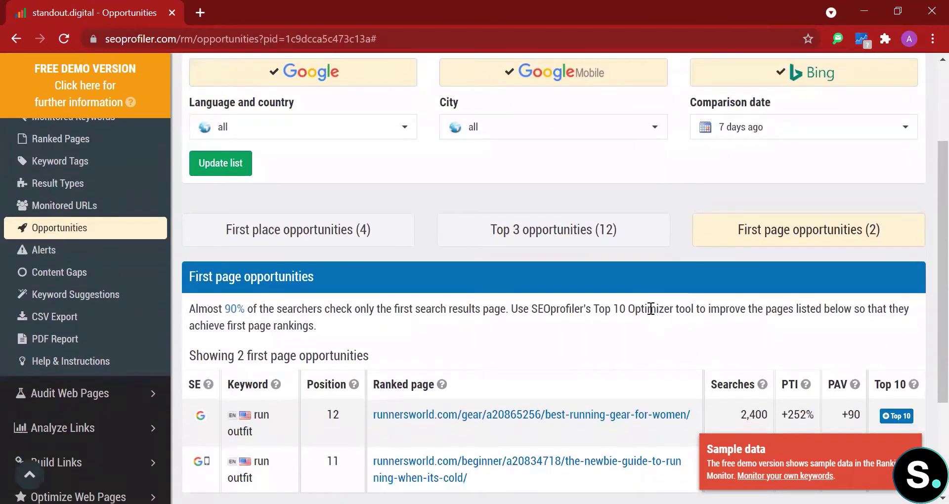
pyautogui.scroll(-1, 651, 309)
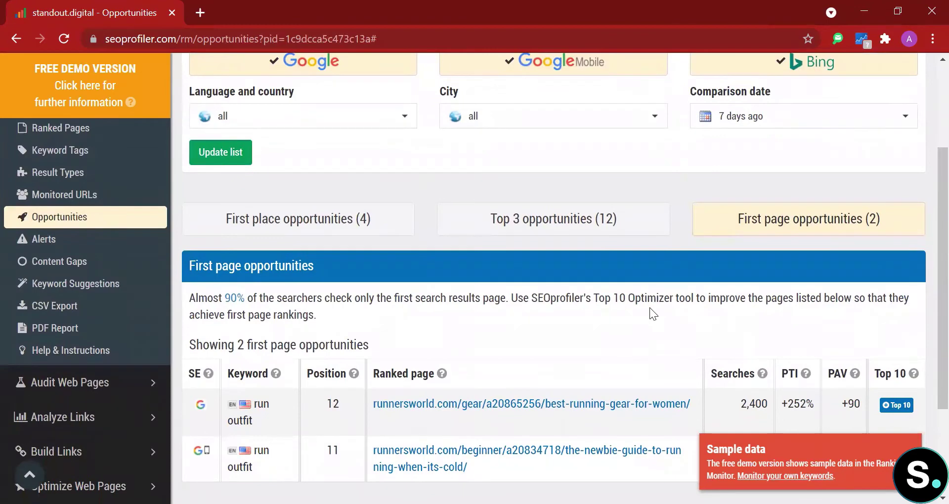
# Step: Return to the ranking overview, open the positive alerts and review the keywords with positive changes
pyautogui.scroll(-1, 649, 307)
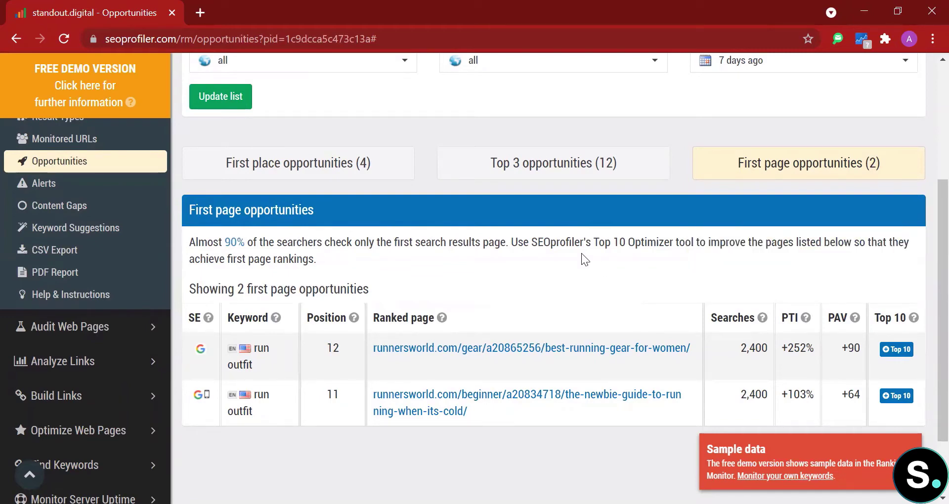
pyautogui.scroll(3, 582, 253)
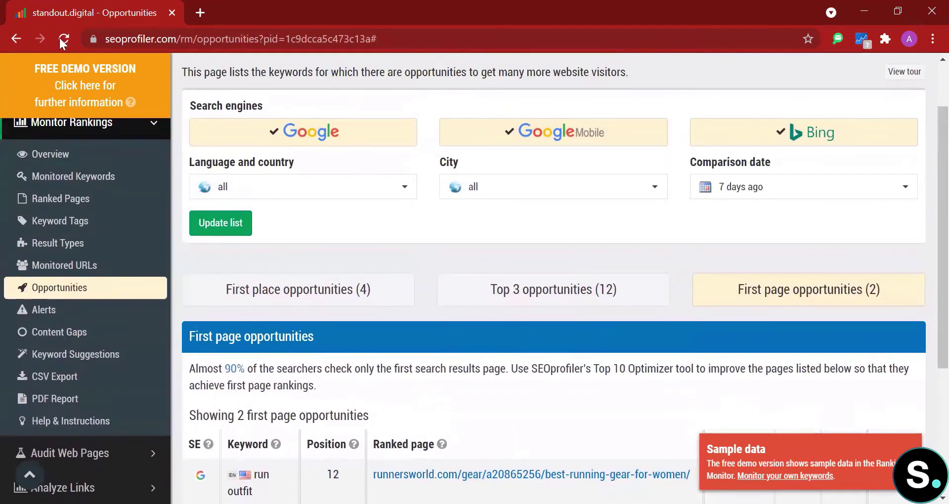
pyautogui.click(12, 38)
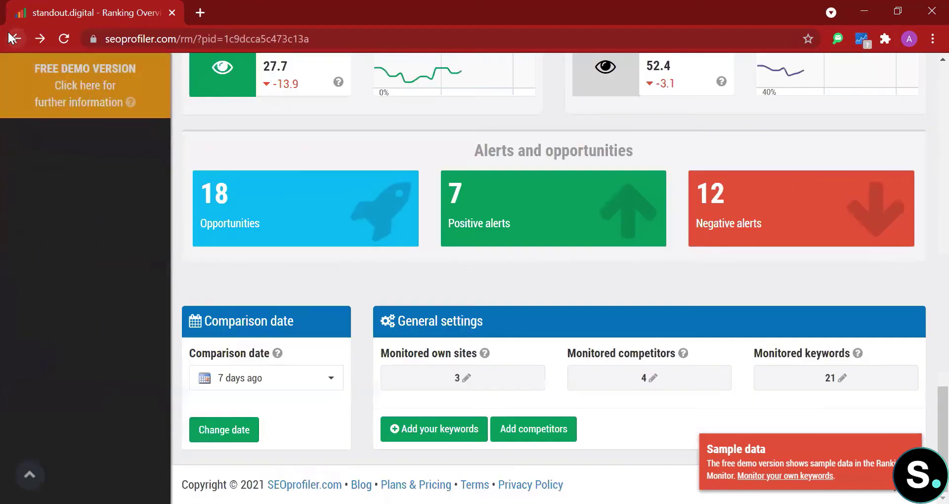
pyautogui.scroll(1, 452, 239)
pyautogui.click(532, 274)
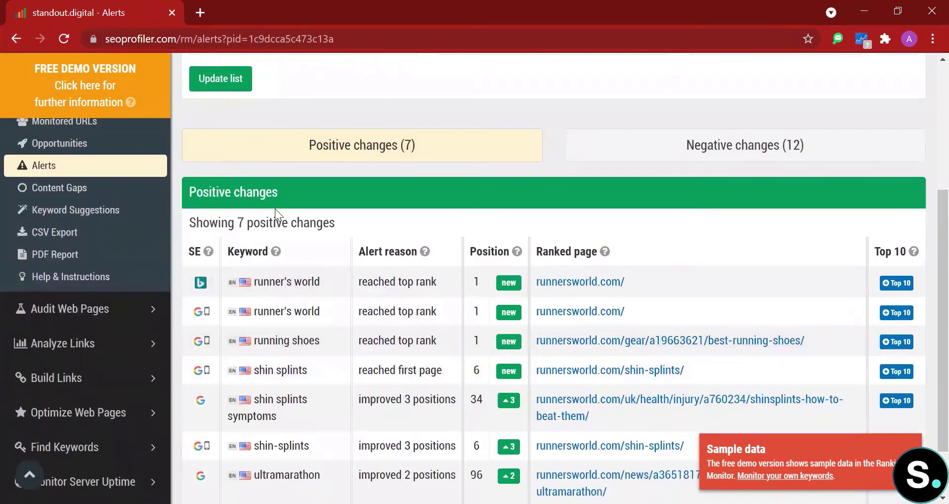
pyautogui.scroll(-1, 252, 406)
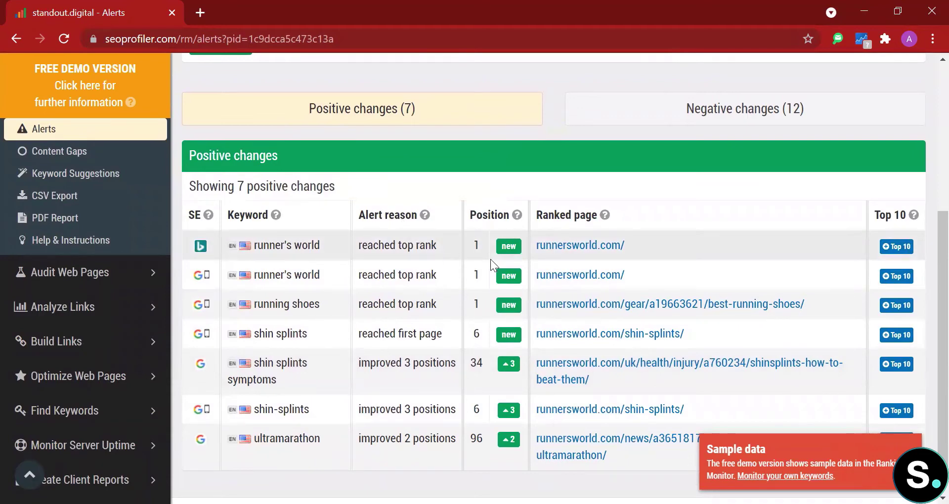
# Step: Show the negative ranking changes and review their keywords, alert reasons, positions and ranked pages
pyautogui.click(725, 120)
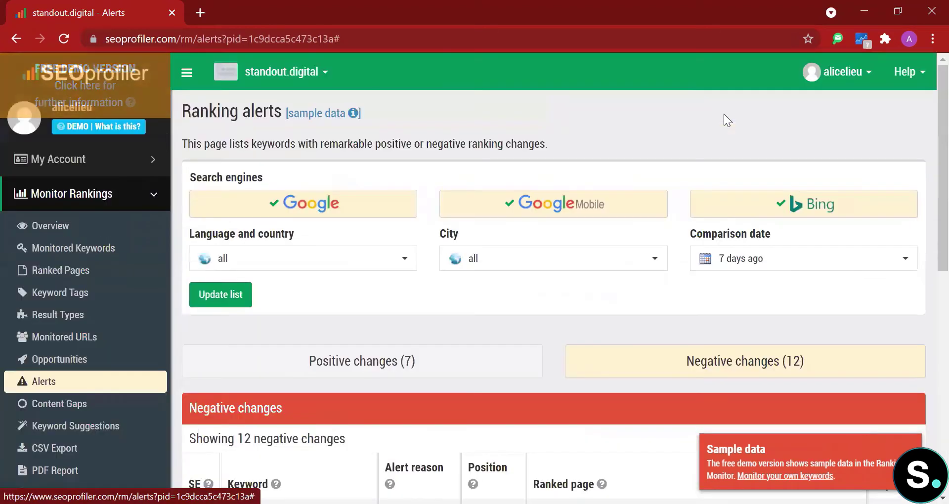
pyautogui.scroll(-5, 574, 383)
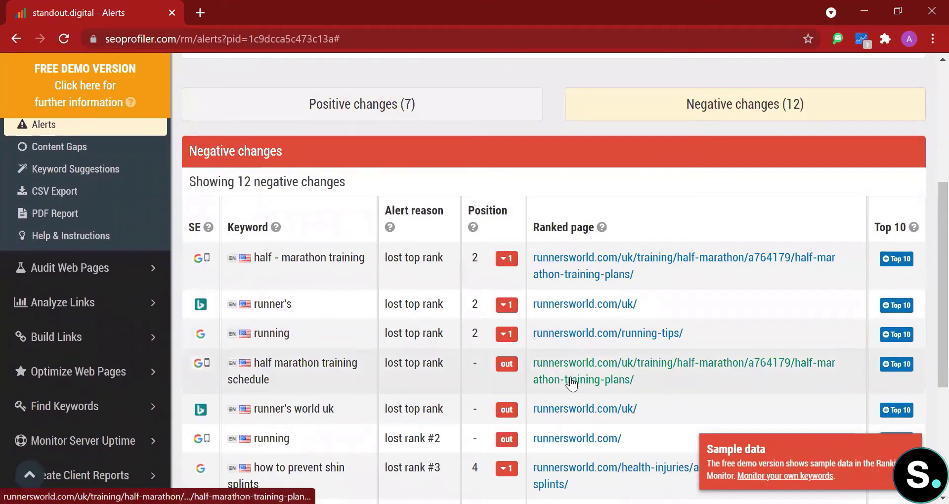
pyautogui.scroll(3, 44, 327)
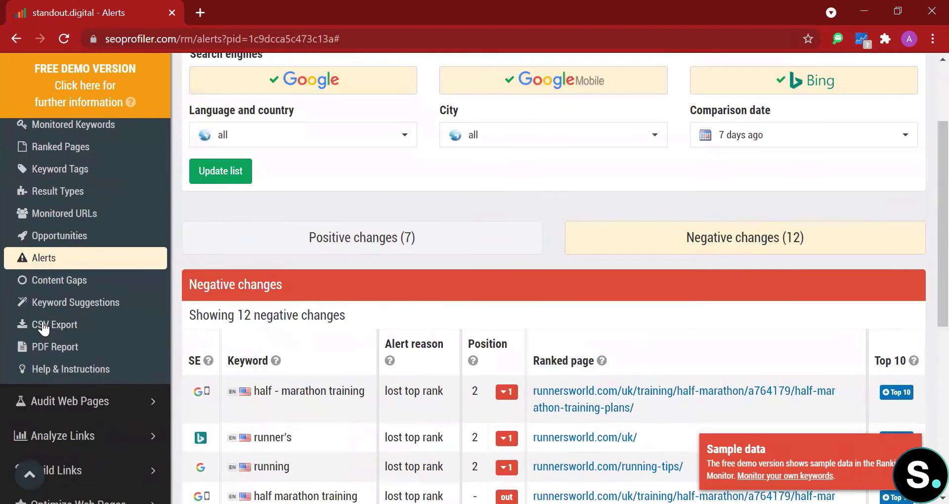
# Step: Open the content gaps report and review the unsuccessful keywords and the advice on closing content gaps
pyautogui.click(59, 280)
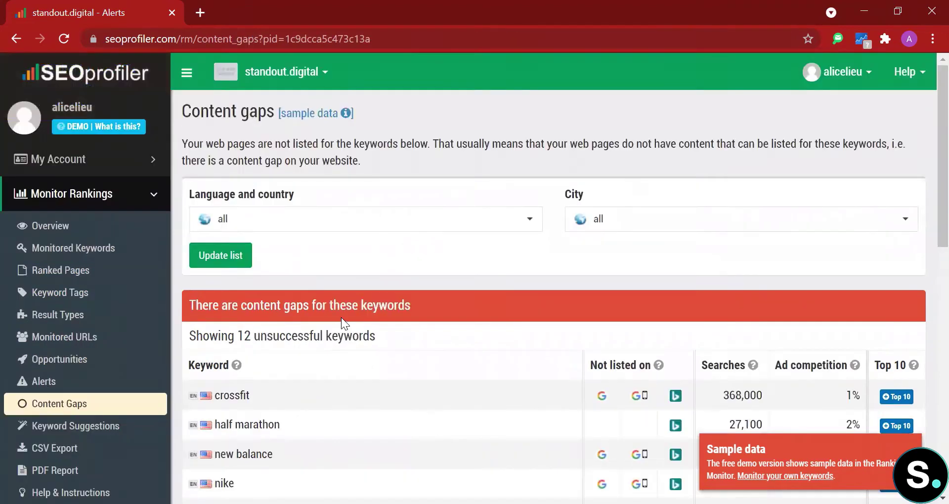
pyautogui.scroll(-5, 341, 317)
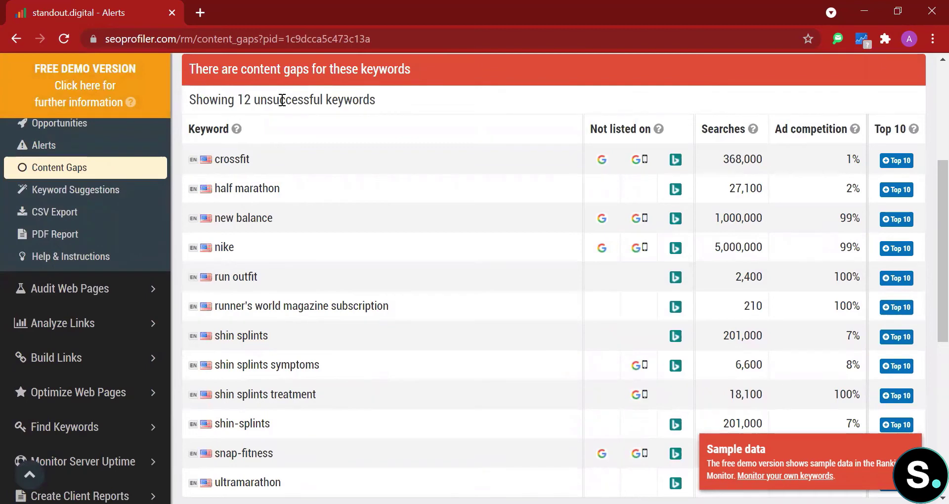
pyautogui.scroll(-7, 390, 140)
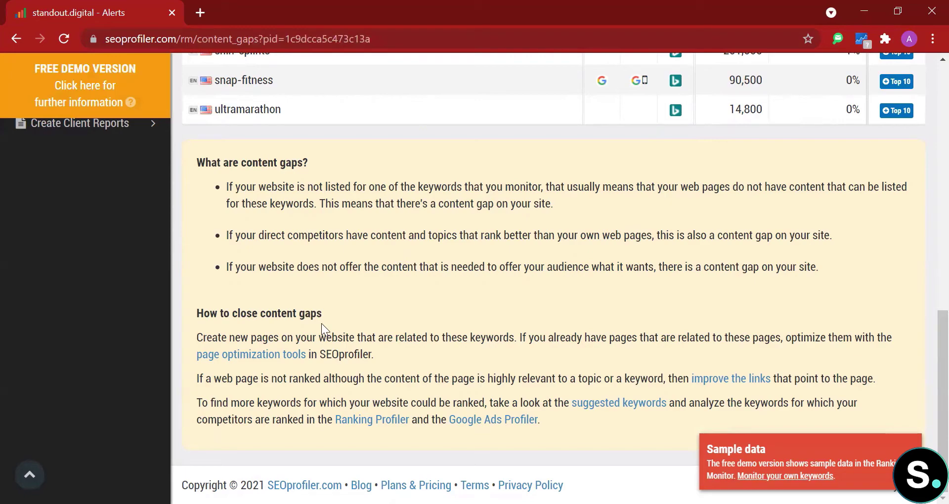
pyautogui.scroll(10, 322, 323)
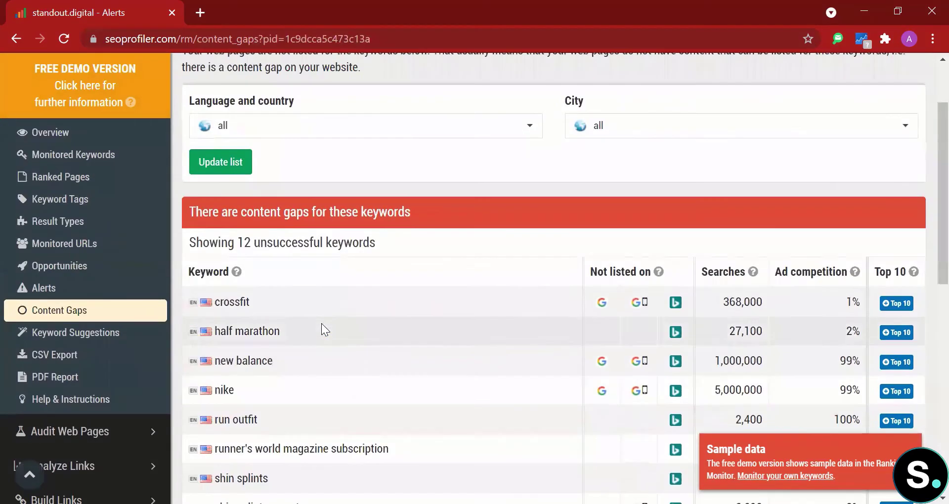
# Step: Open the keyword suggestions and view the available keyword group filter options without changing the filter
pyautogui.click(69, 334)
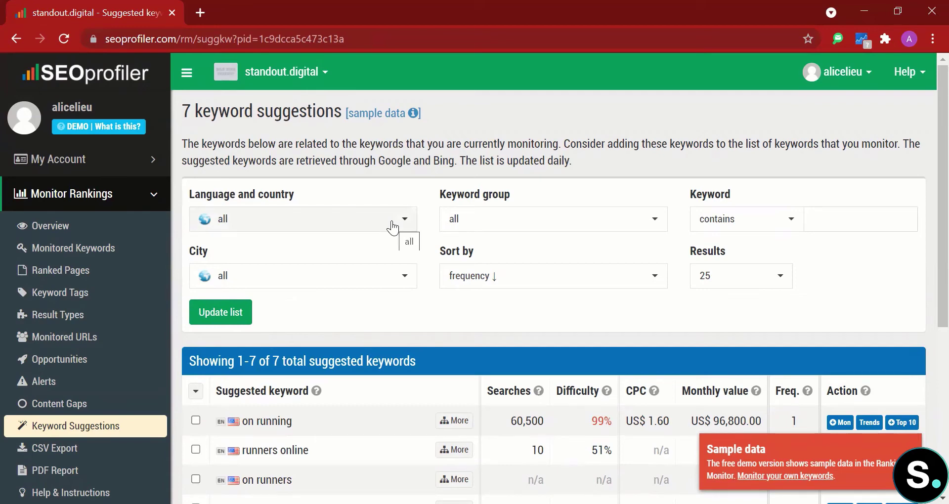
pyautogui.click(529, 219)
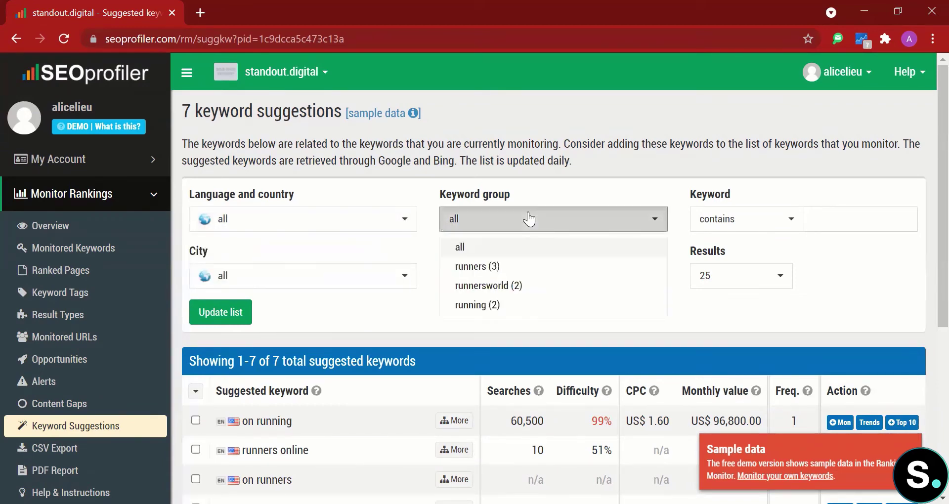
pyautogui.click(529, 219)
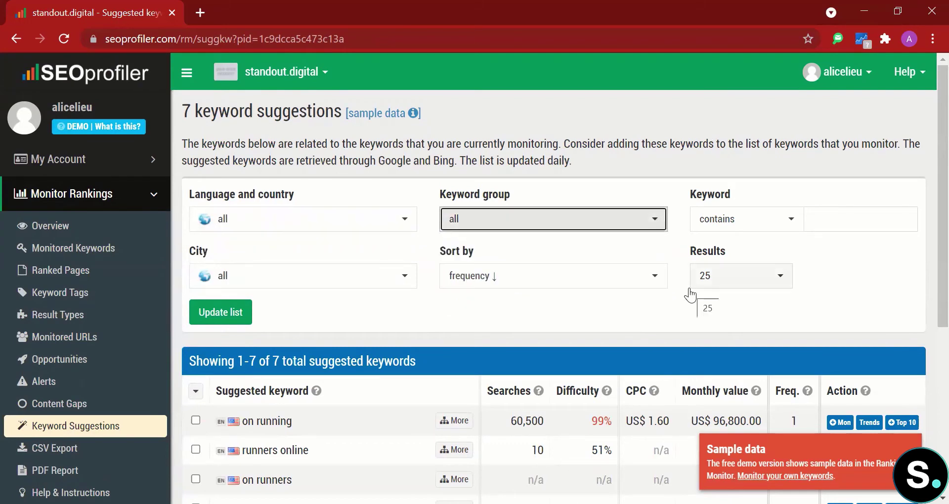
# Step: Examine the suggested keywords table, including the explanations of the Searches, Difficulty, CPC, Freq. and Action columns
pyautogui.scroll(-3, 692, 294)
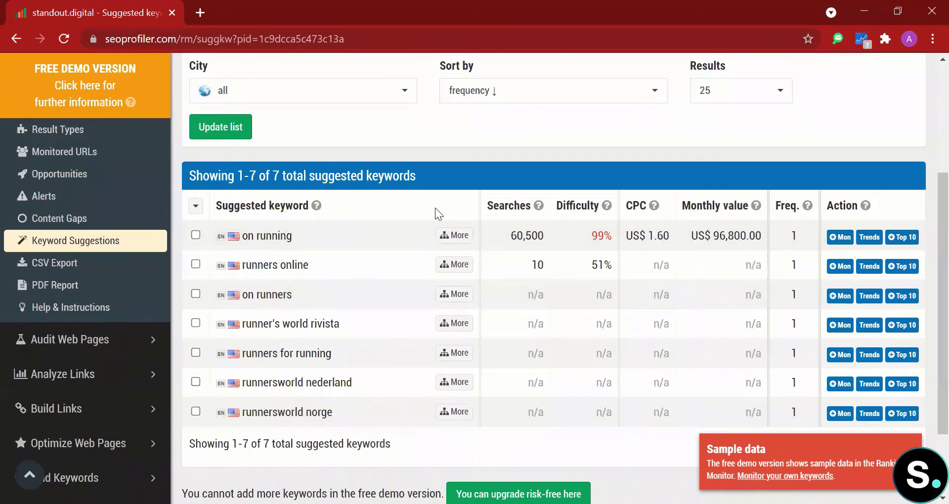
pyautogui.moveTo(510, 208)
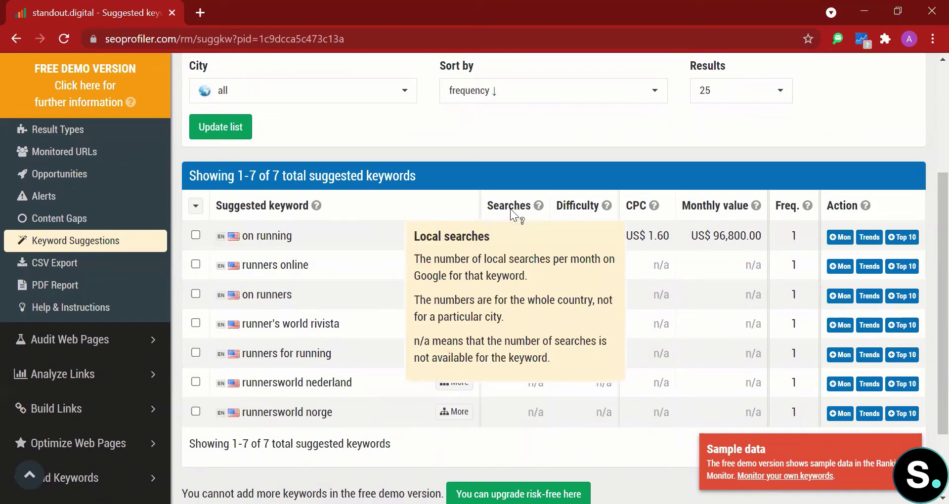
pyautogui.moveTo(601, 212)
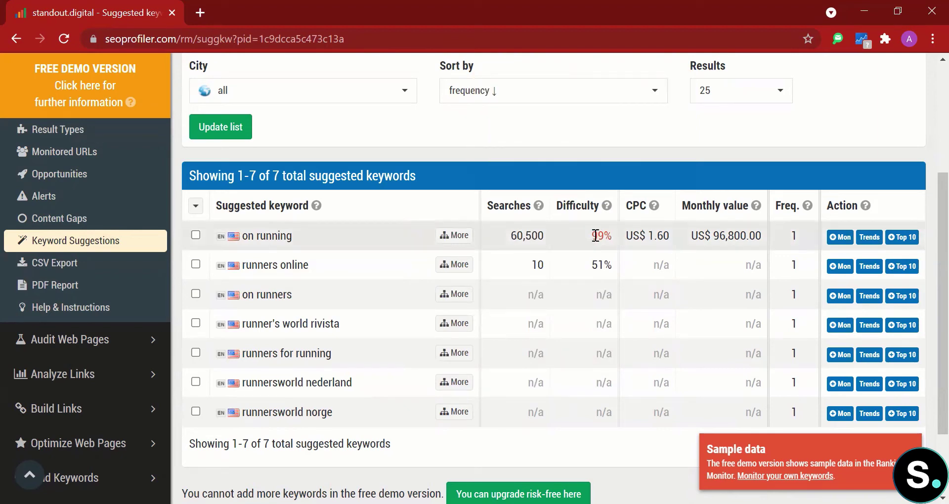
pyautogui.moveTo(655, 207)
pyautogui.moveTo(800, 210)
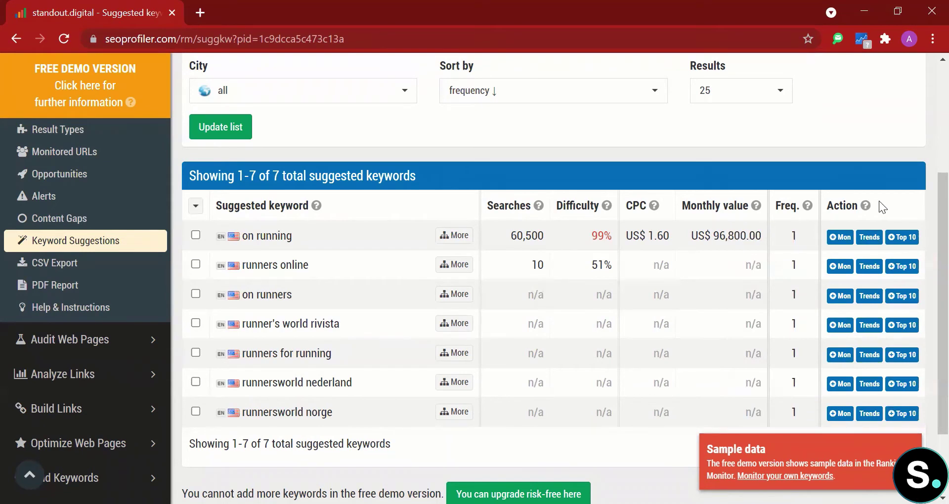
pyautogui.moveTo(871, 200)
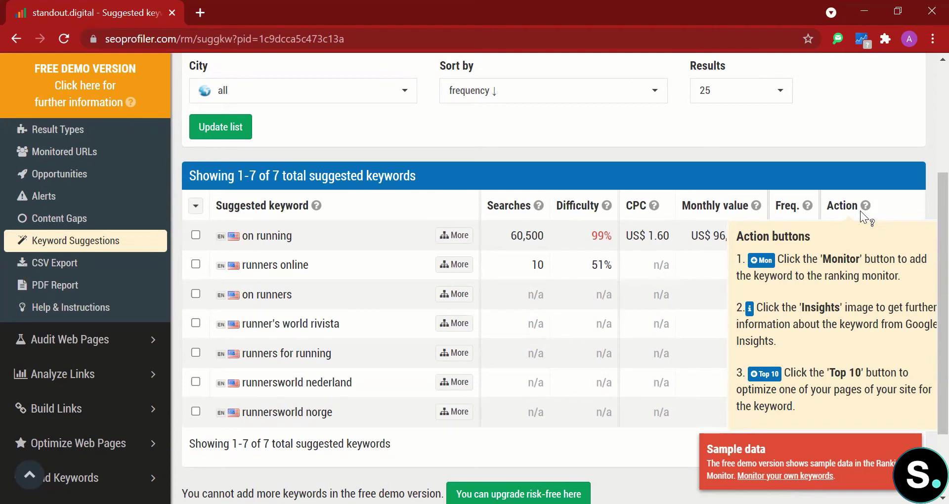
pyautogui.scroll(2, 612, 289)
pyautogui.scroll(-2, 611, 290)
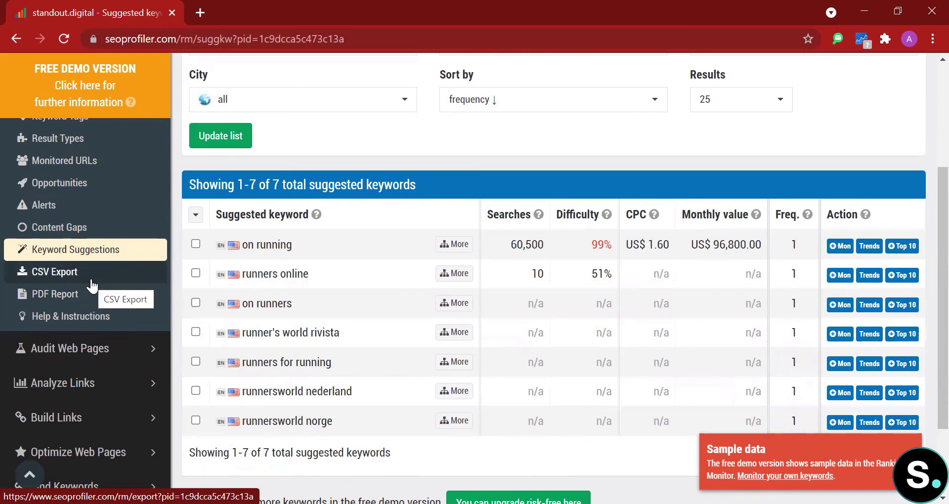
# Step: Open the website audit overview and review its quick stats, analyzed elements, errors and warnings
pyautogui.click(81, 365)
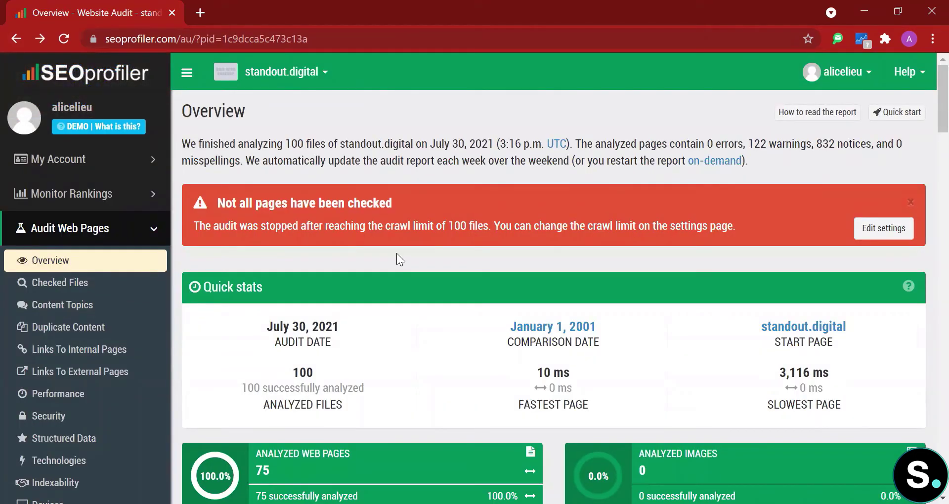
pyautogui.scroll(-2, 396, 253)
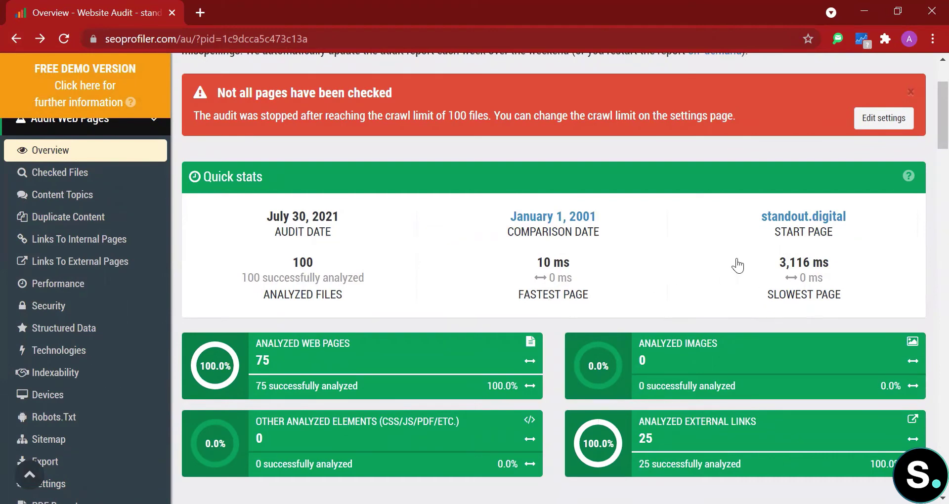
pyautogui.scroll(-7, 393, 163)
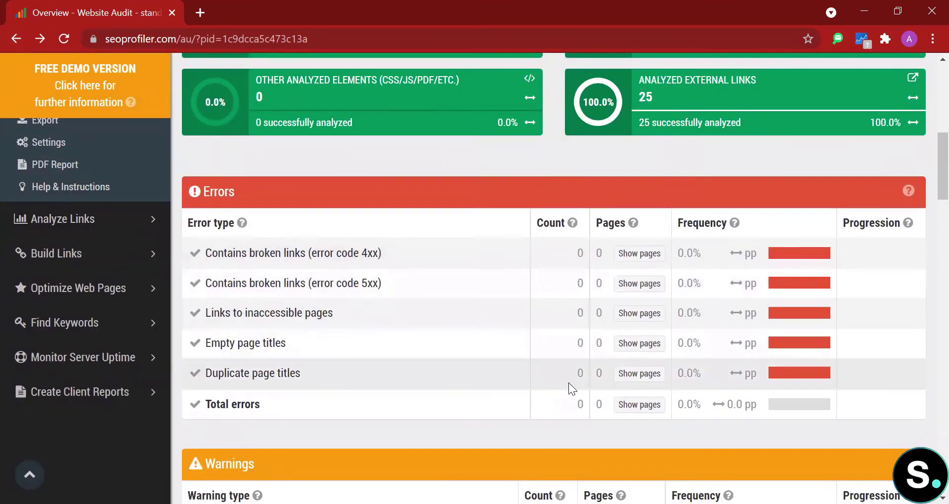
pyautogui.scroll(-6, 569, 383)
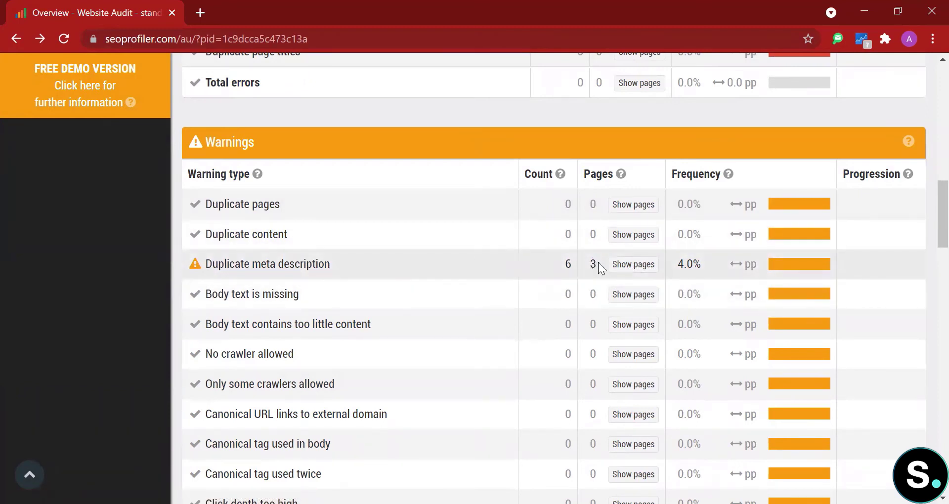
# Step: Show the pages with the duplicate meta description warning and examine the explanations of the result columns
pyautogui.click(629, 270)
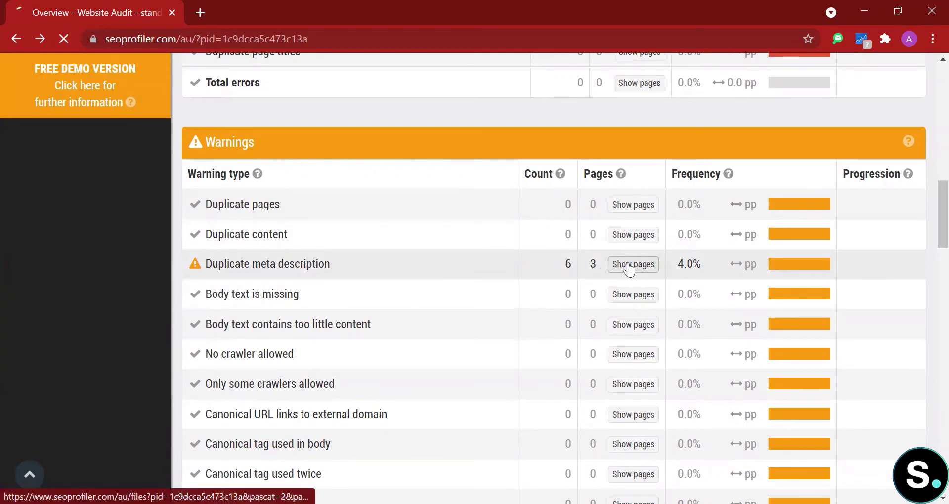
pyautogui.scroll(-7, 627, 266)
pyautogui.scroll(1, 627, 267)
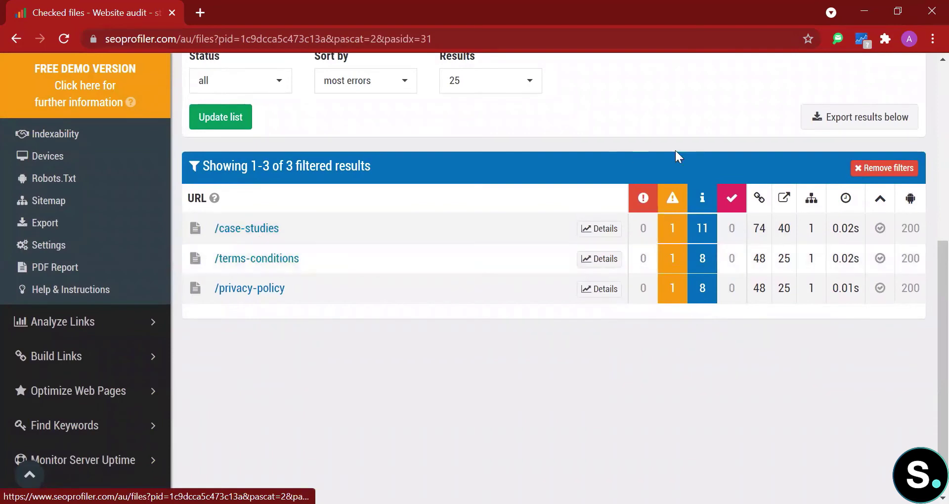
pyautogui.moveTo(675, 202)
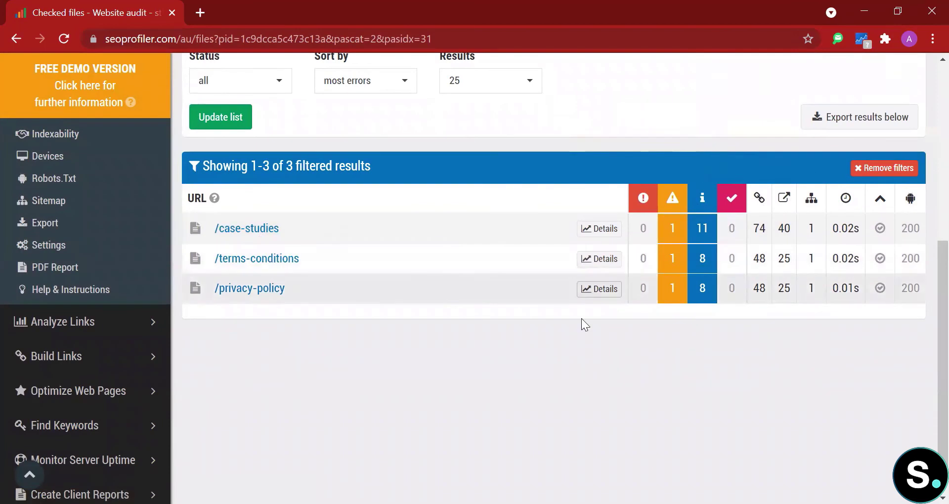
pyautogui.moveTo(642, 198)
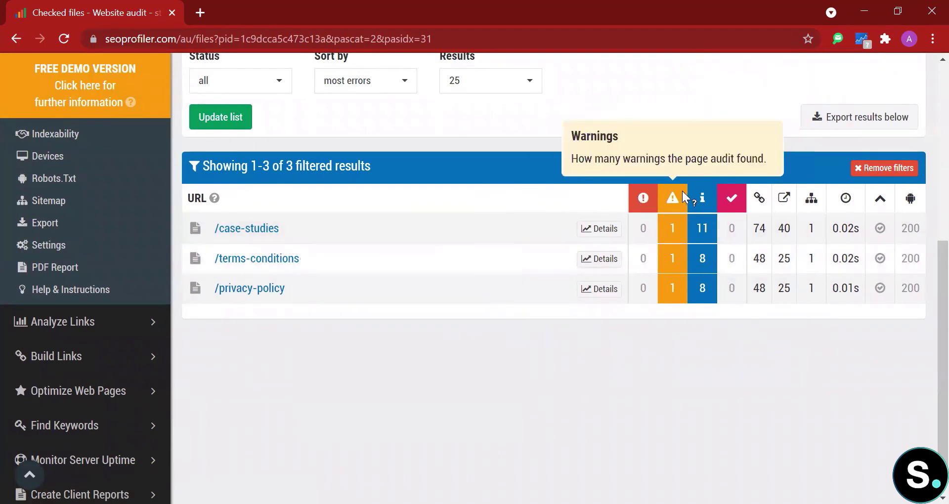
pyautogui.moveTo(735, 202)
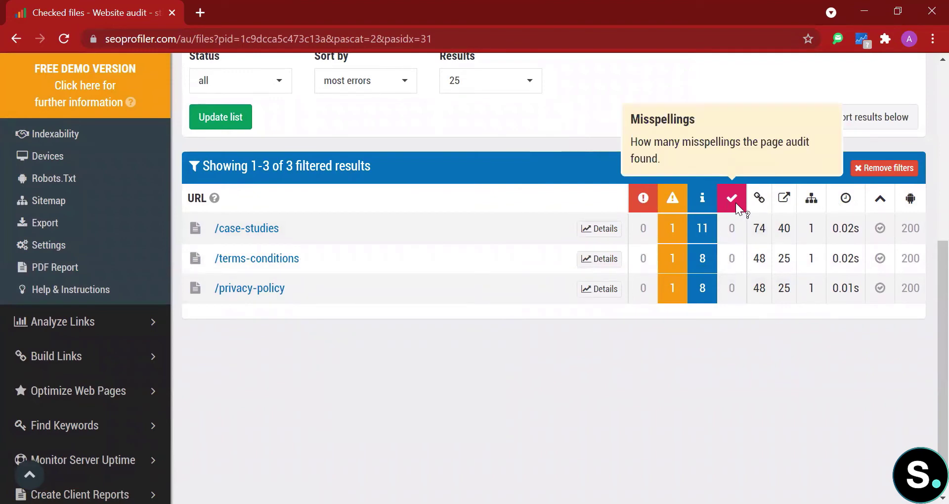
pyautogui.moveTo(793, 201)
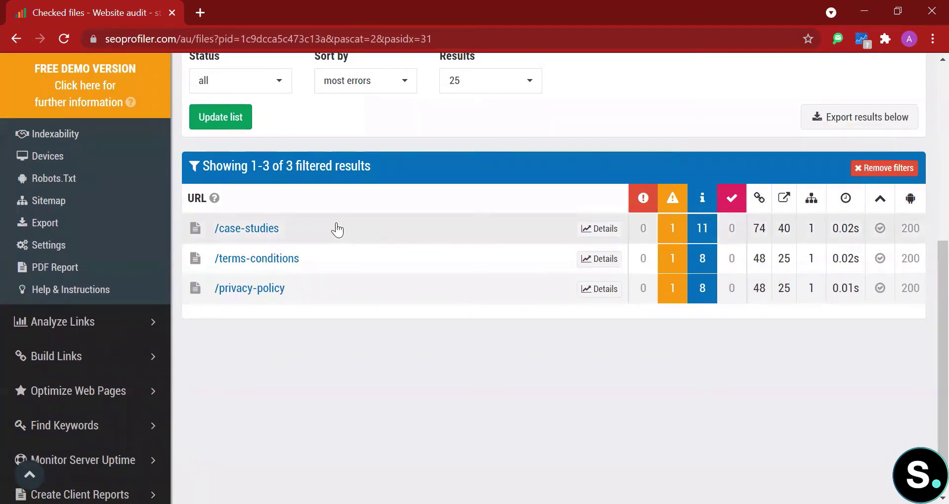
# Step: Return to the audit overview and review the notices section, including the link anchor text notice
pyautogui.click(13, 32)
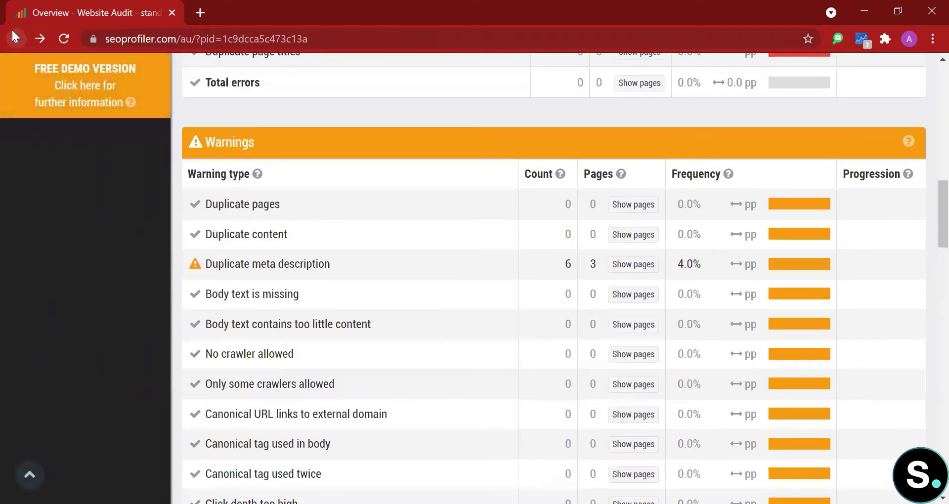
pyautogui.scroll(-10, 175, 260)
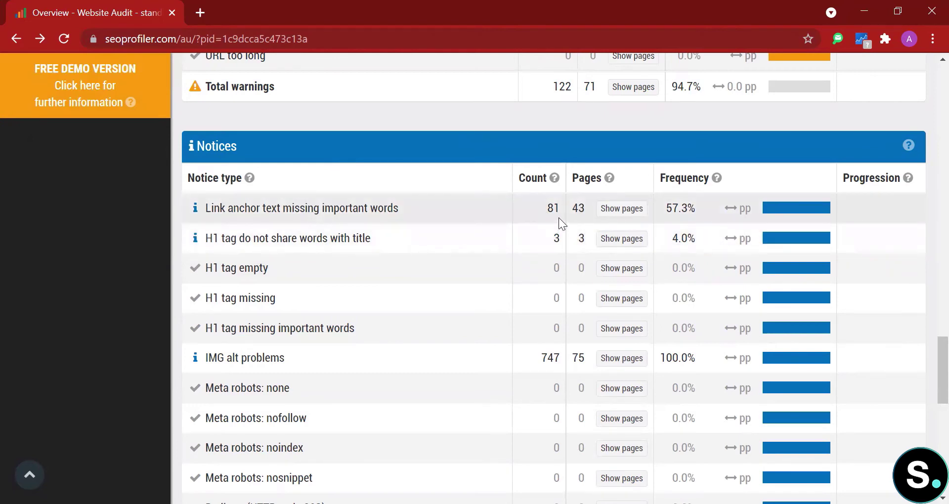
pyautogui.moveTo(550, 187)
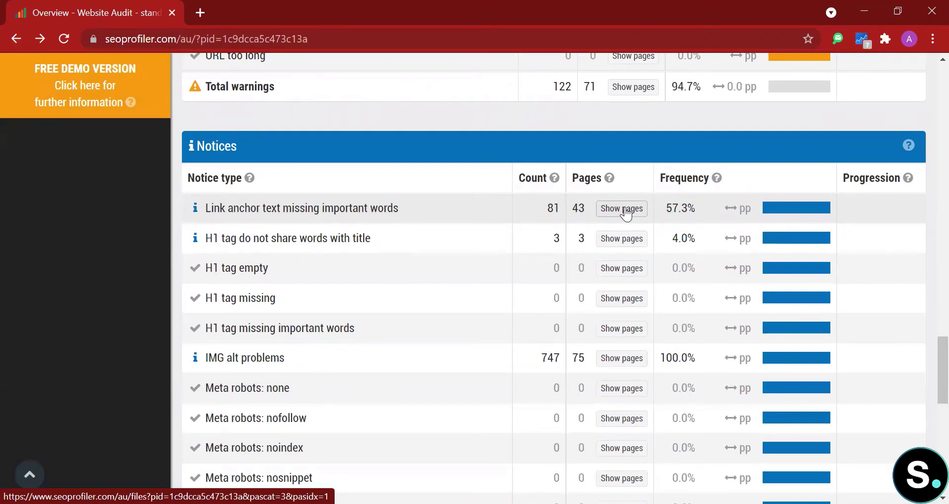
pyautogui.scroll(-10, 607, 374)
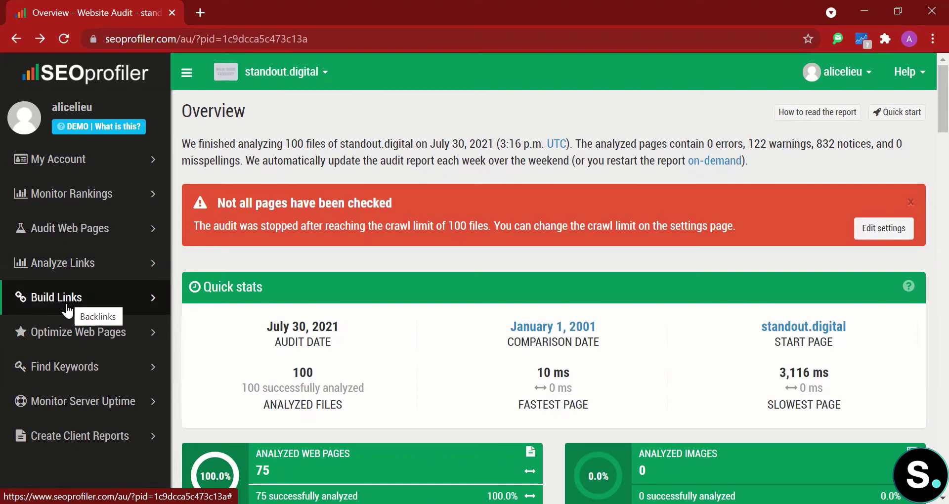
pyautogui.click(68, 337)
pyautogui.click(66, 356)
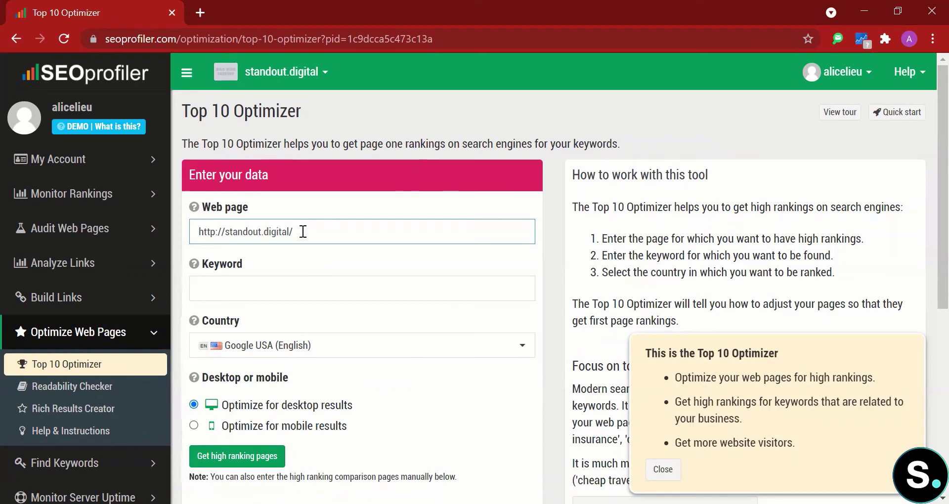
pyautogui.scroll(-1, 355, 241)
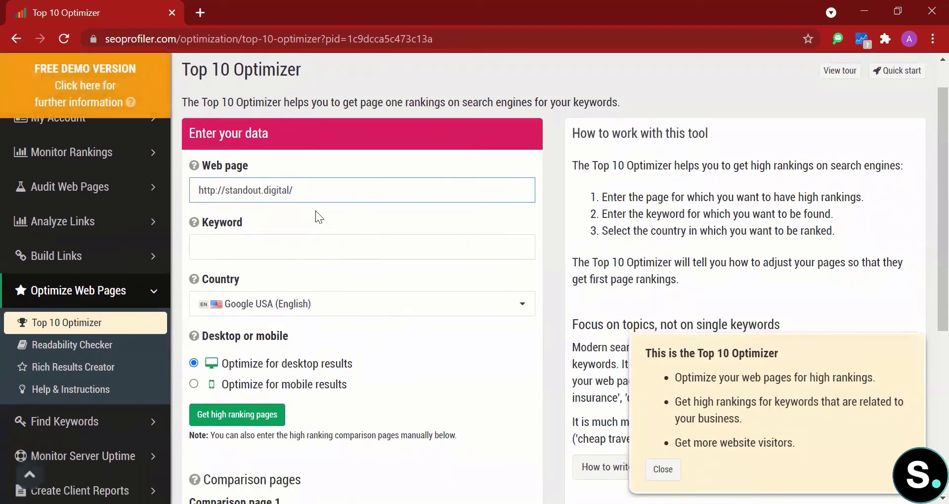
pyautogui.click(316, 252)
pyautogui.click(543, 243)
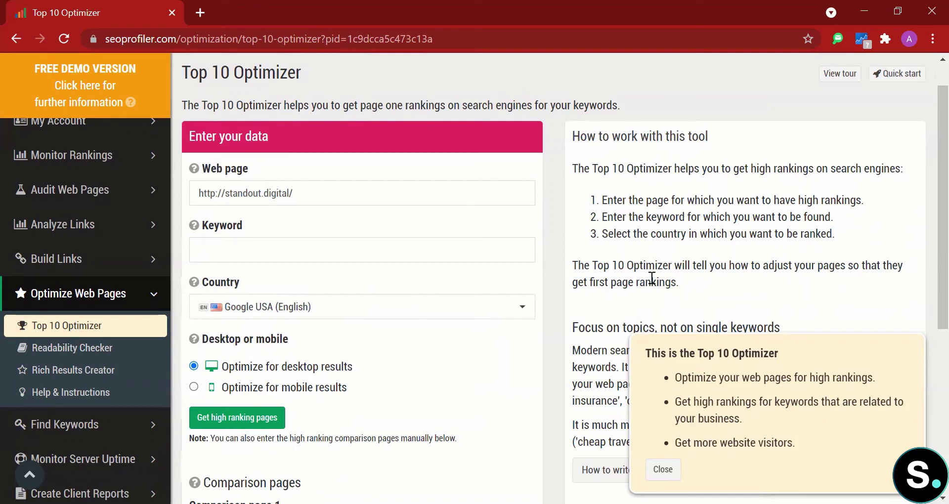
pyautogui.click(266, 244)
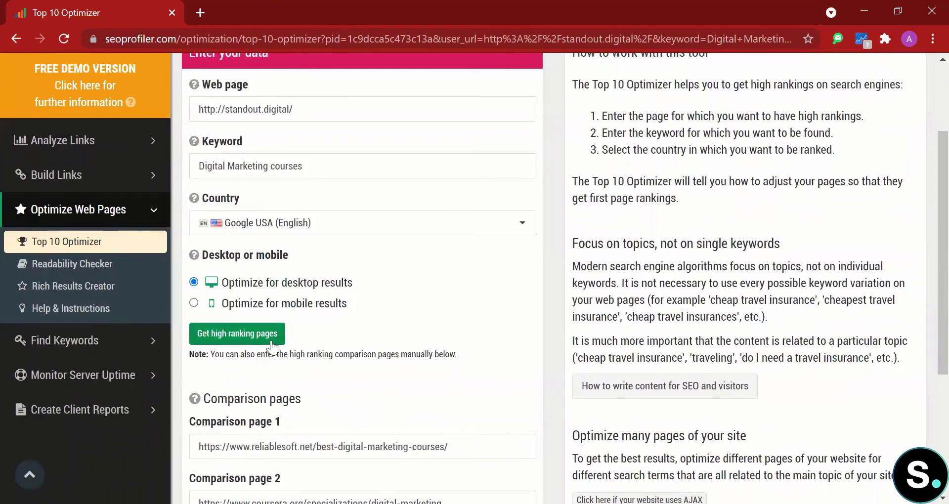
# Step: Review the three suggested comparison pages and create the Top 10 Optimizer report
pyautogui.scroll(-3, 328, 346)
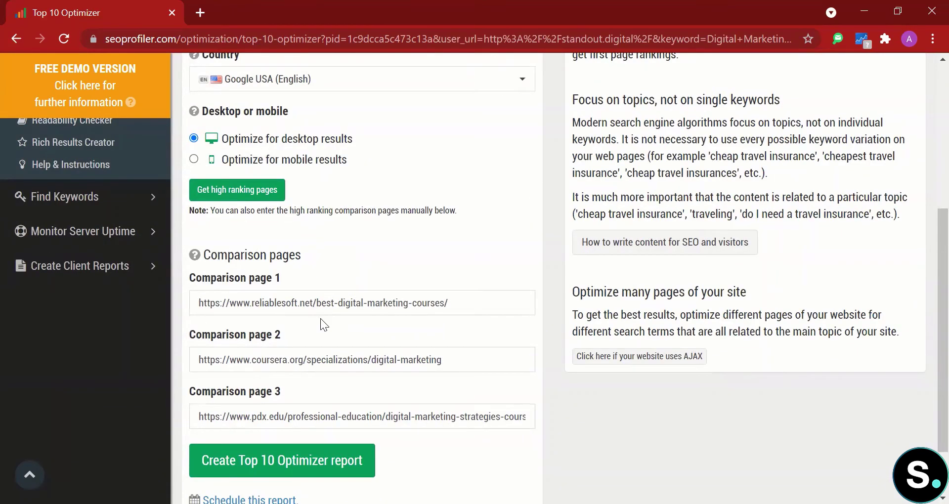
pyautogui.scroll(2, 320, 318)
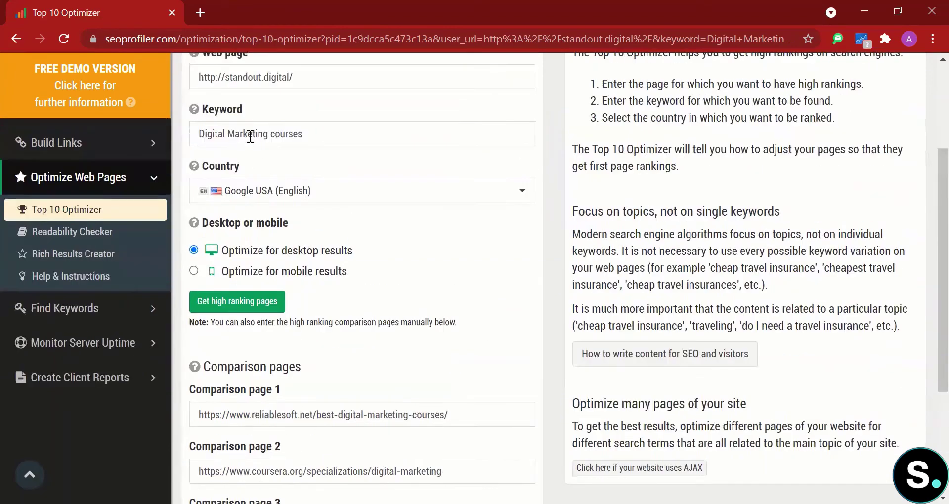
pyautogui.scroll(-4, 366, 195)
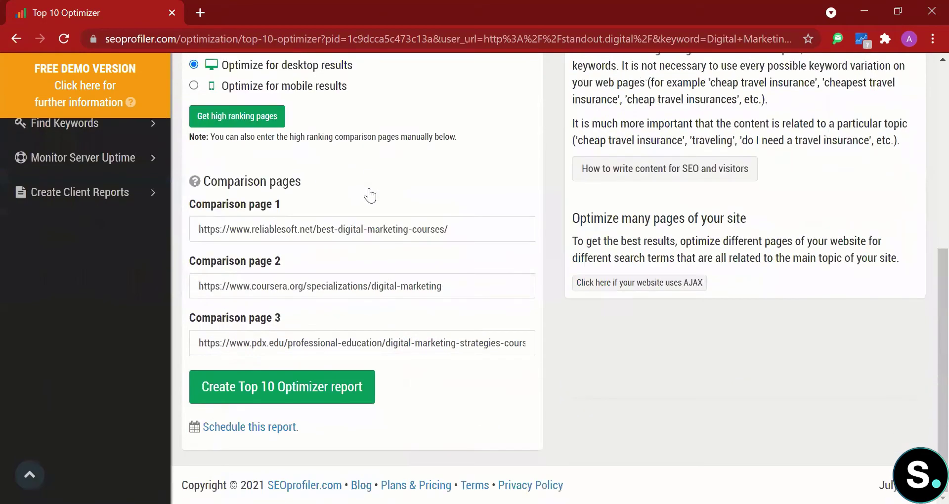
pyautogui.click(234, 389)
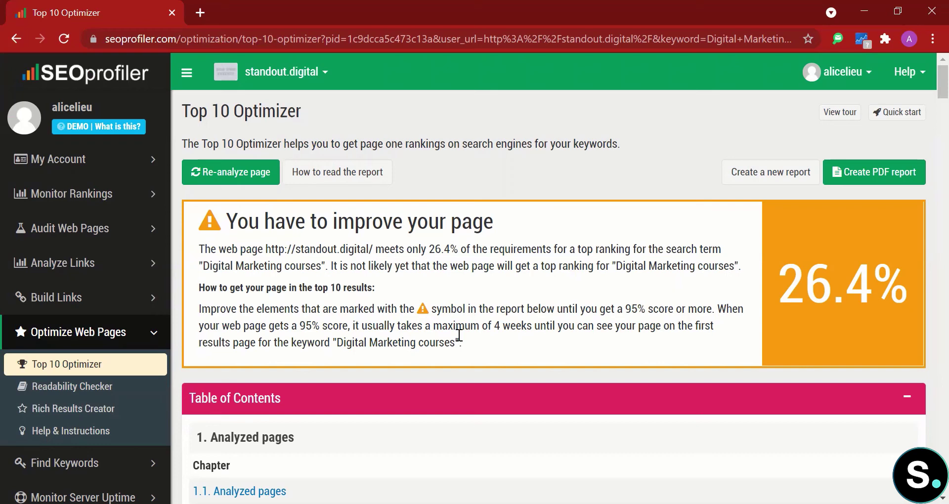
# Step: Examine the report's overall score and table of contents, including the Link Building chapter's scores and to-do items
pyautogui.scroll(-8, 458, 335)
pyautogui.scroll(6, 458, 335)
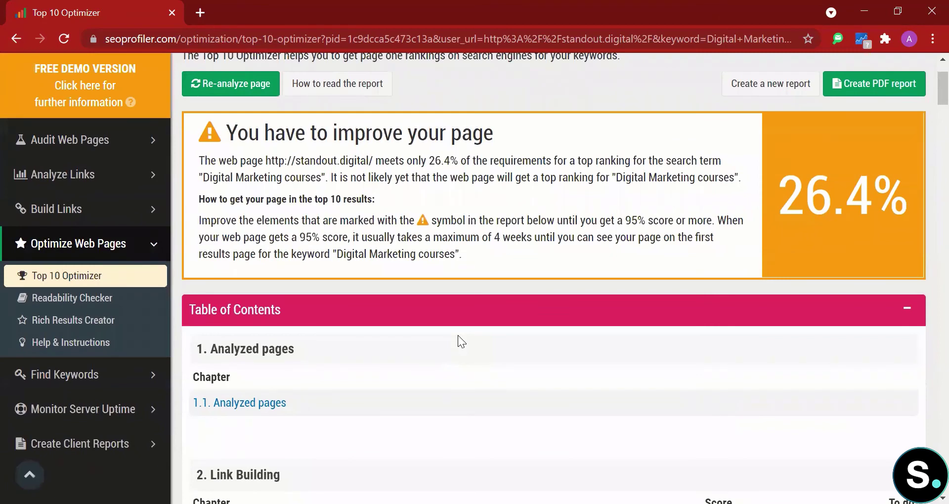
pyautogui.scroll(-5, 458, 335)
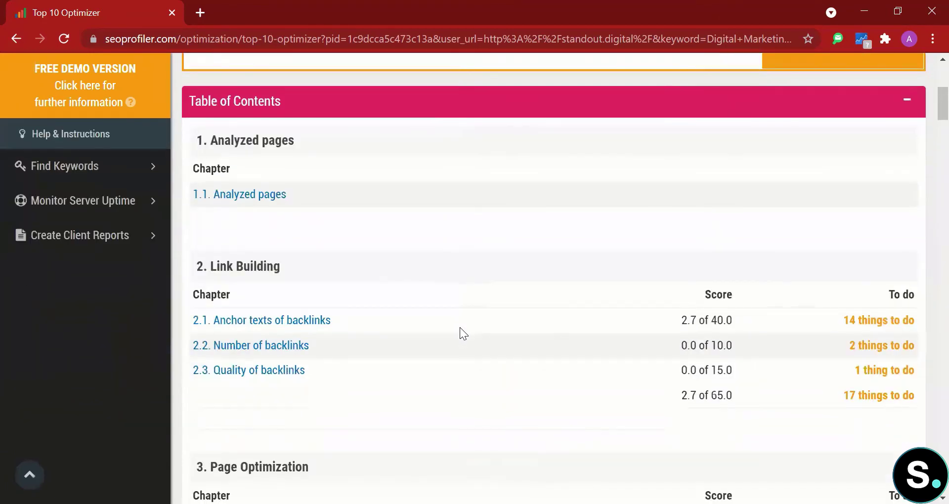
pyautogui.scroll(1, 460, 334)
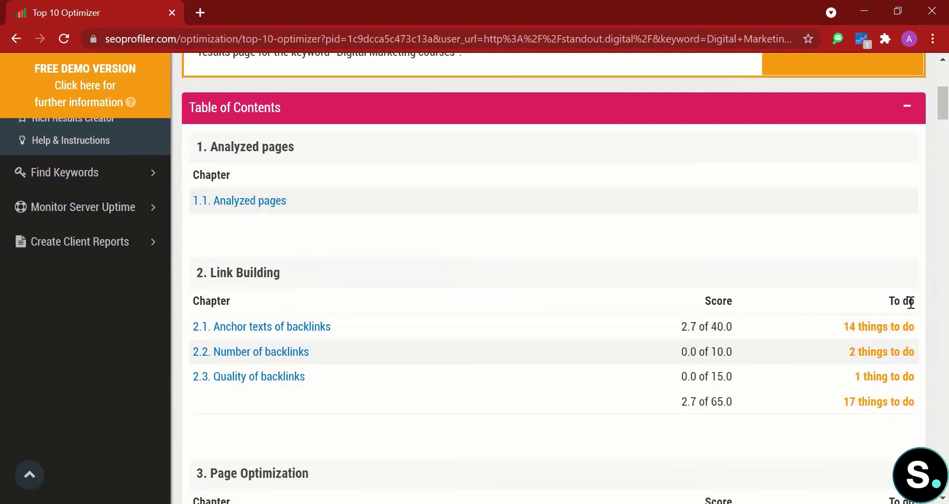
pyautogui.doubleClick(848, 327)
pyautogui.click(897, 327)
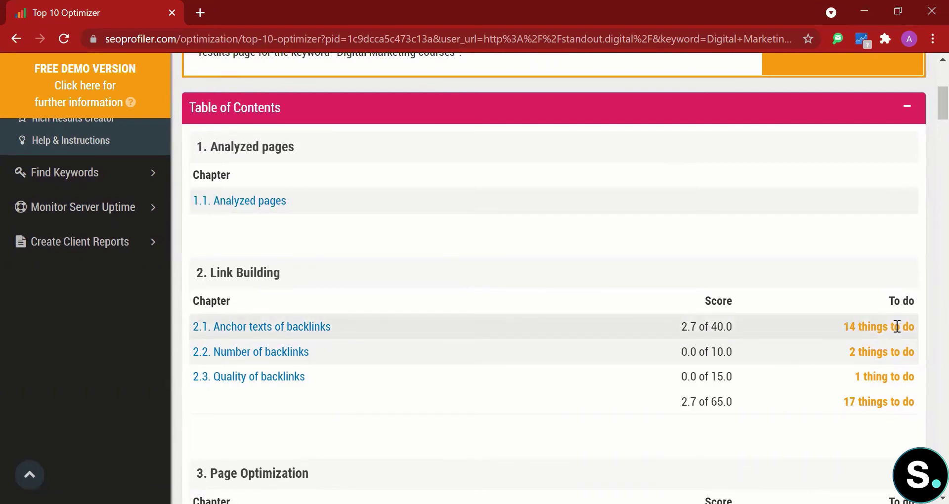
# Step: Go to the report chapter on anchor texts of backlinks and read through the Link Building section
pyautogui.click(312, 328)
pyautogui.scroll(3, 311, 321)
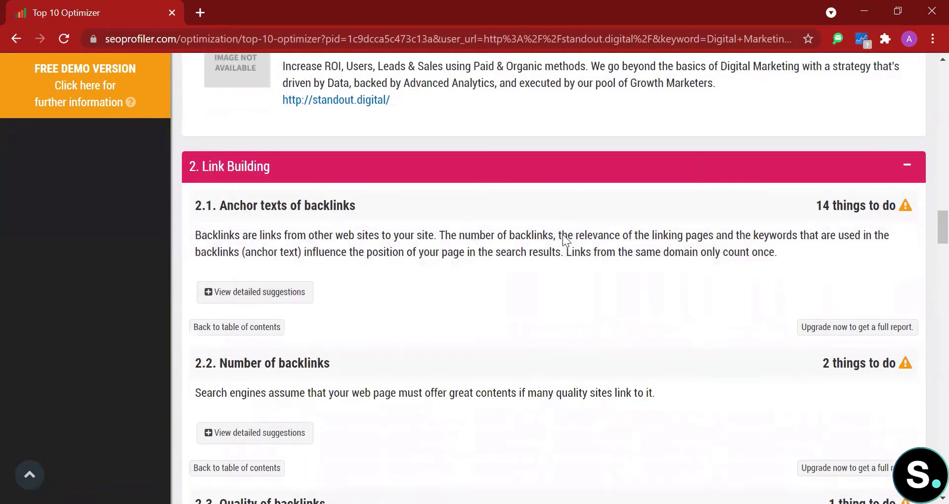
pyautogui.scroll(-4, 563, 238)
pyautogui.scroll(4, 563, 235)
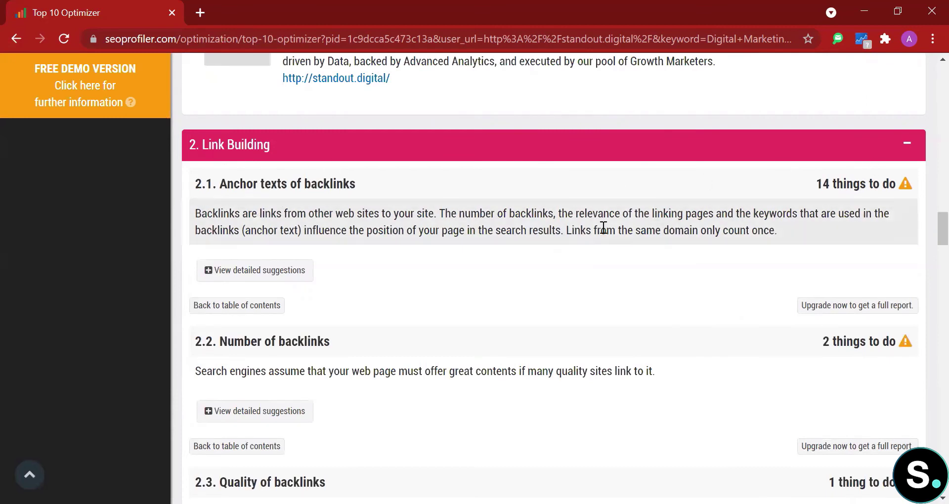
# Step: Expand the detailed suggestions for anchor texts of backlinks, examine the exact, phrase and broad match tables, and collapse them again
pyautogui.click(297, 270)
pyautogui.scroll(-3, 246, 218)
pyautogui.scroll(-2, 244, 216)
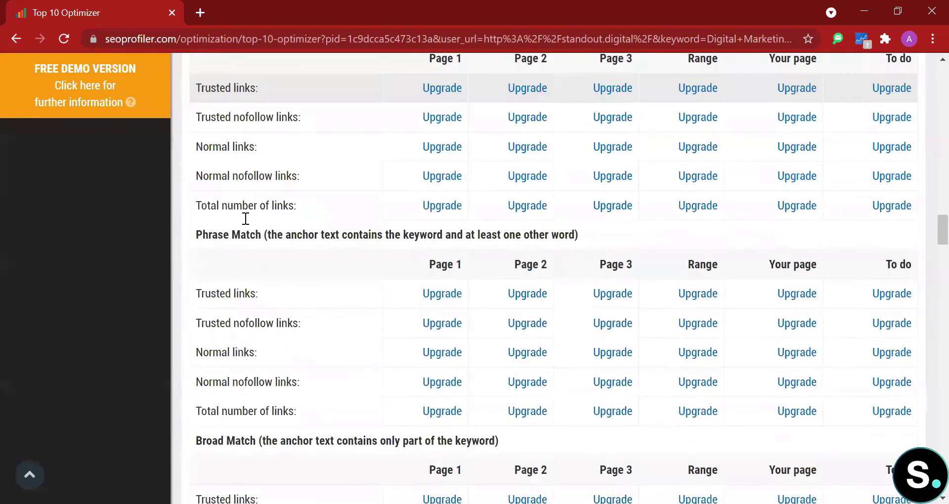
pyautogui.scroll(2, 244, 218)
pyautogui.scroll(-7, 246, 218)
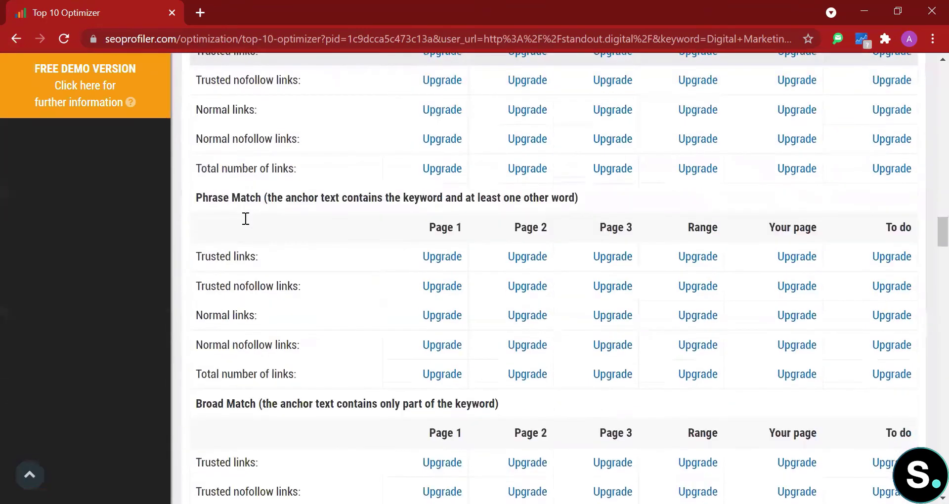
pyautogui.scroll(5, 246, 218)
pyautogui.scroll(5, 245, 218)
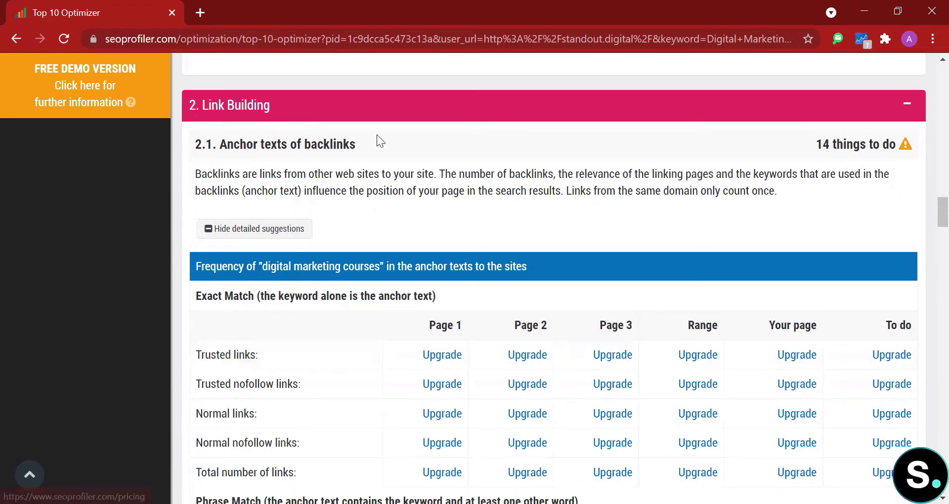
pyautogui.scroll(-3, 414, 250)
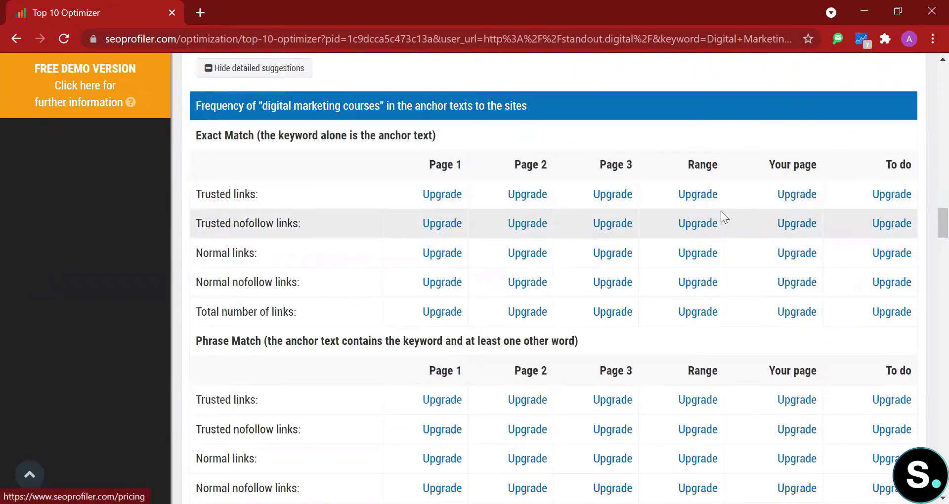
pyautogui.scroll(2, 313, 133)
pyautogui.click(281, 160)
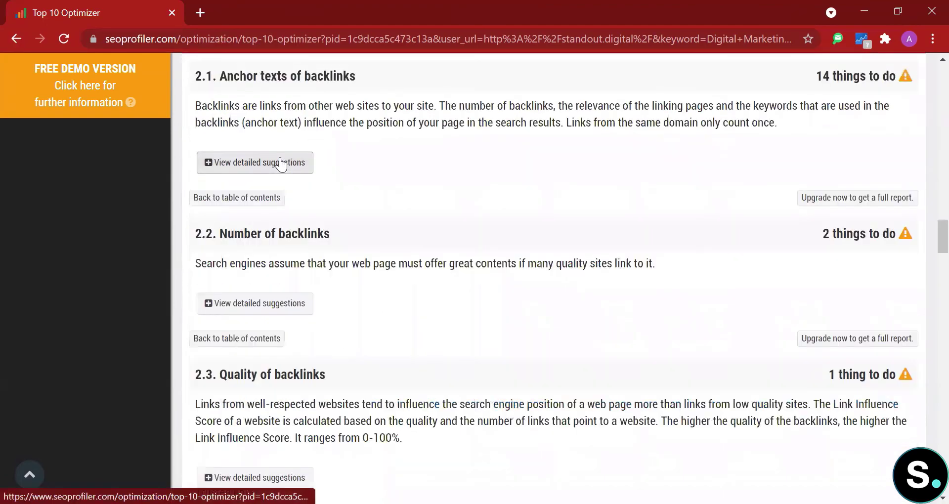
# Step: Review the remaining report chapters through Site Optimization and Search Engine Compatibility, and return to the report's beginning
pyautogui.scroll(-20, 281, 158)
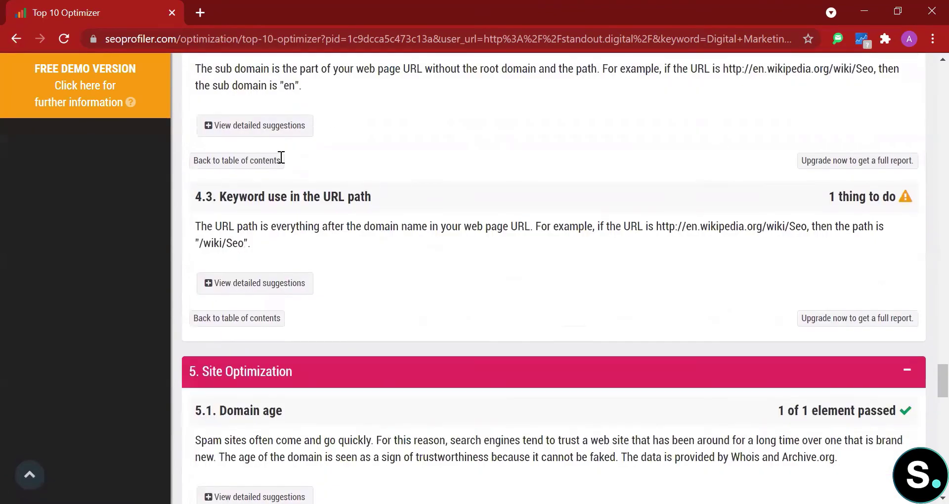
pyautogui.scroll(-15, 281, 157)
pyautogui.scroll(-9, 281, 157)
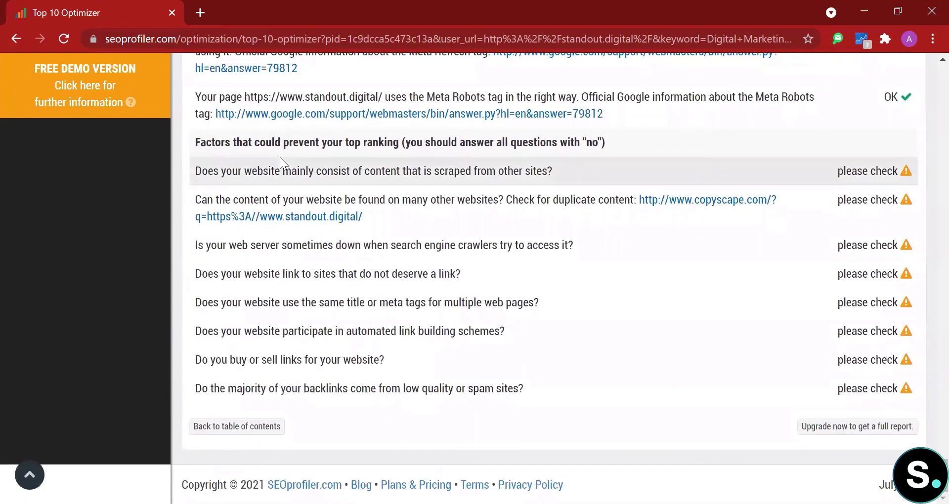
pyautogui.scroll(8, 280, 157)
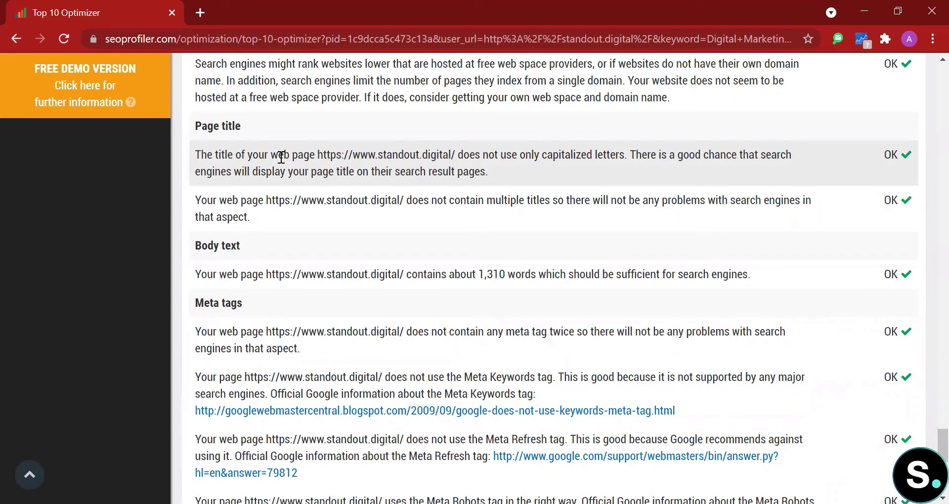
pyautogui.scroll(7, 281, 157)
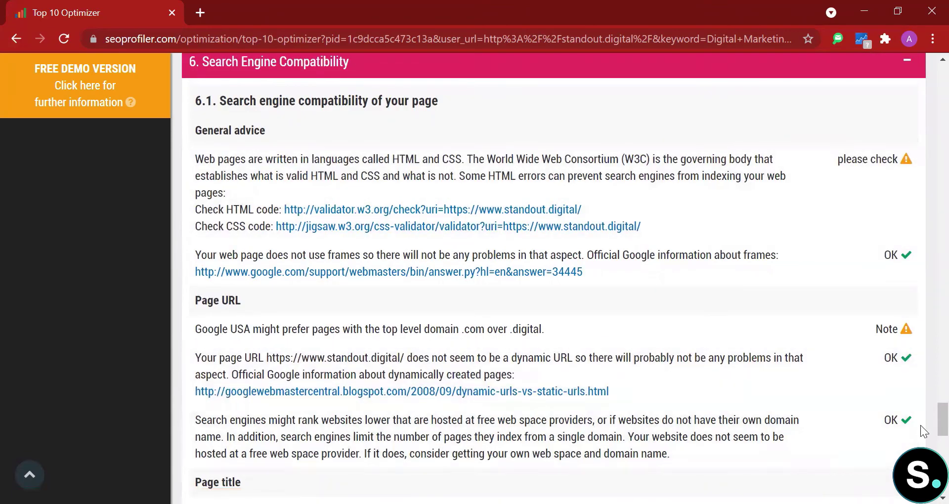
pyautogui.scroll(15, 877, 421)
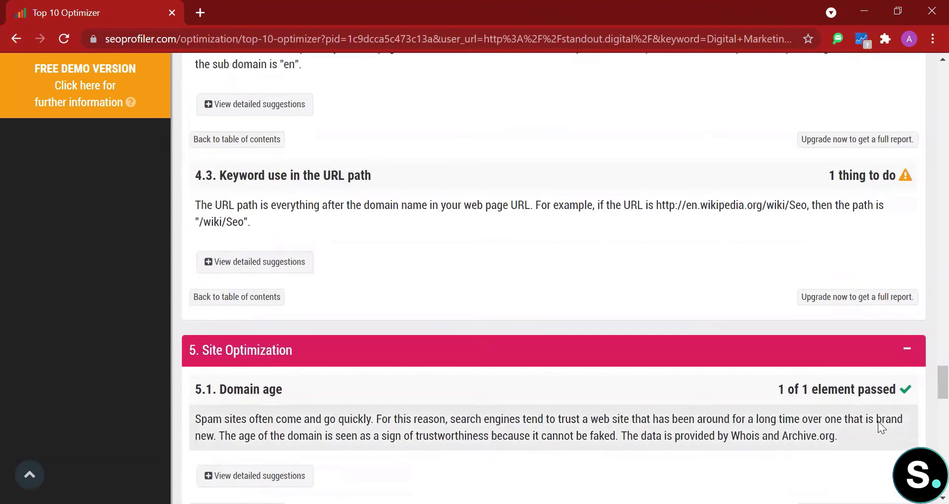
pyautogui.scroll(20, 878, 421)
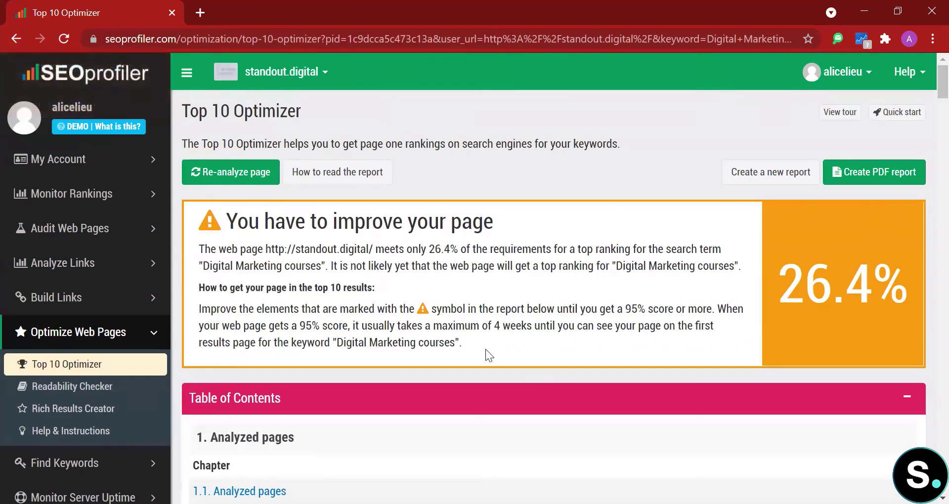
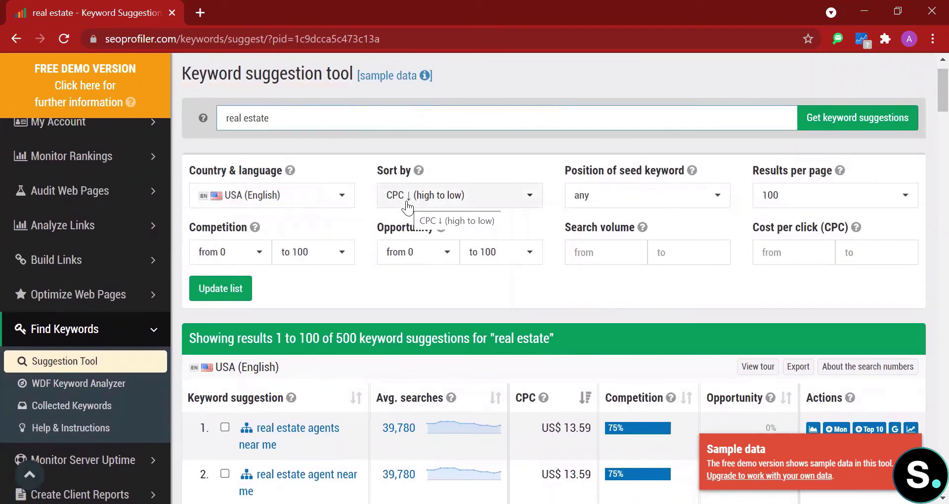
# Step: In the keyword suggestion tool, examine the seed keyword position options, the Results per page setting and the "real estate" suggestions
pyautogui.moveTo(593, 173)
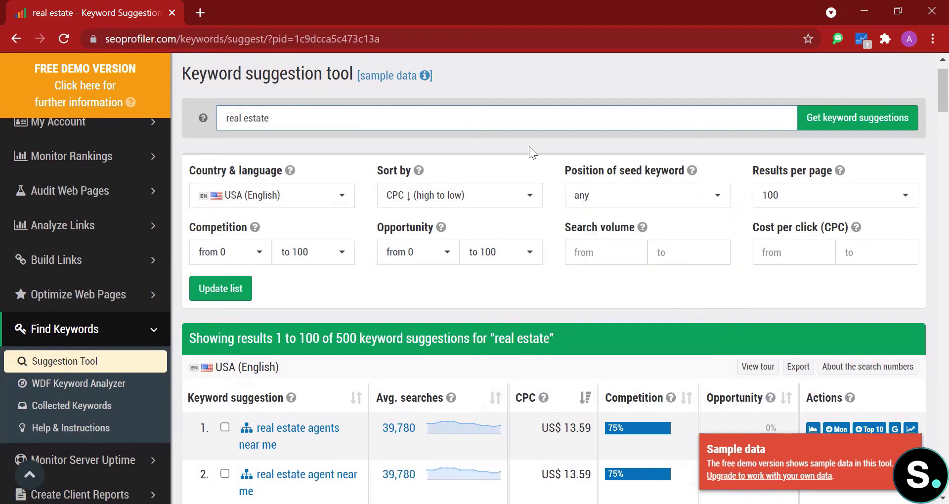
pyautogui.click(605, 207)
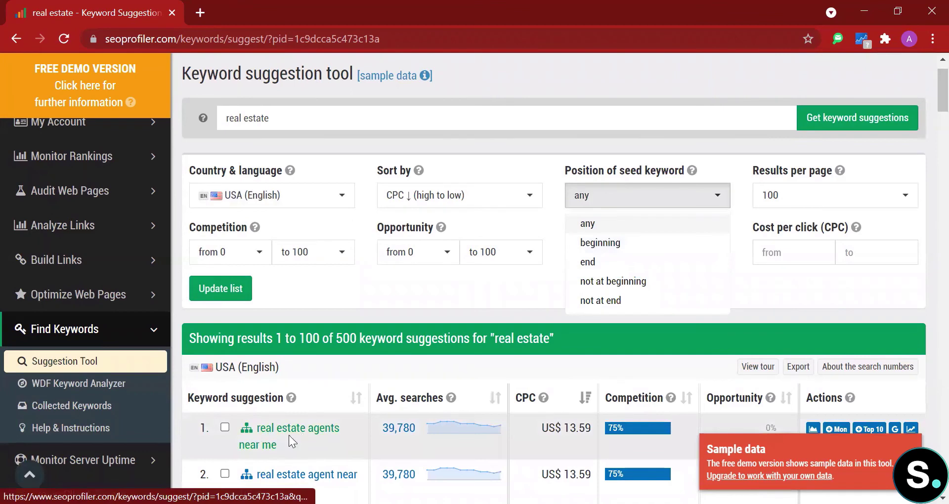
pyautogui.click(716, 194)
pyautogui.moveTo(821, 173)
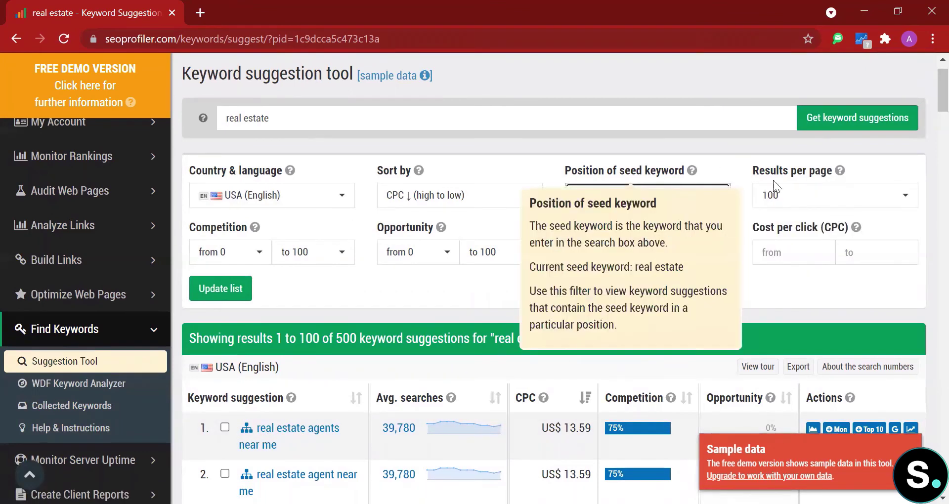
pyautogui.scroll(-2, 698, 261)
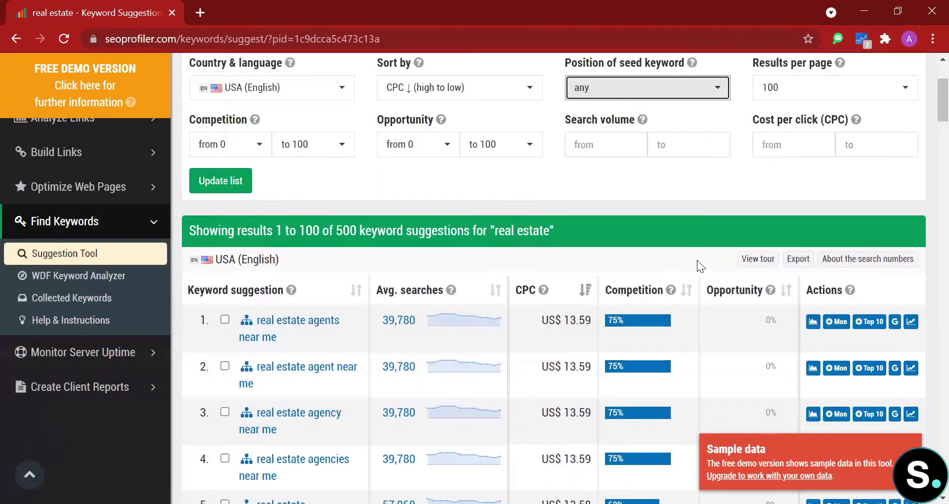
pyautogui.scroll(3, 697, 260)
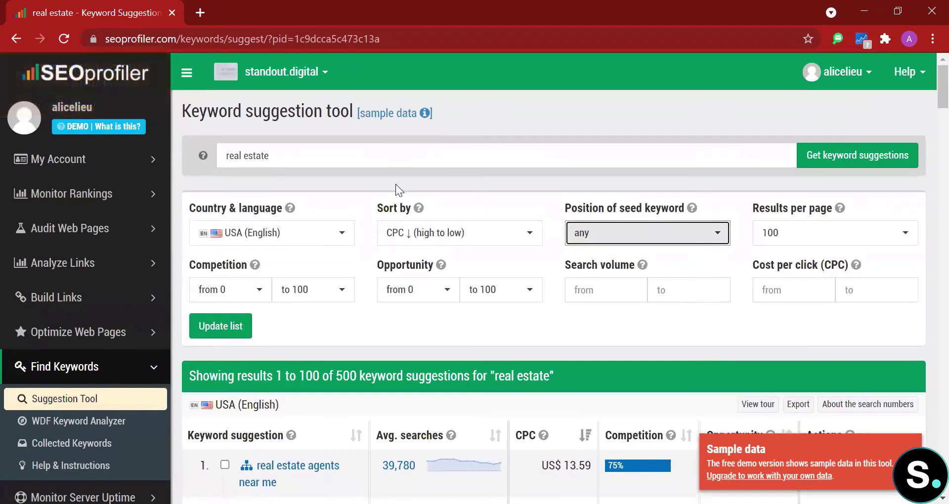
# Step: Examine the explanations of the Competition, Opportunity, Search volume and Cost per click filters and go to the cost per click range
pyautogui.moveTo(203, 267)
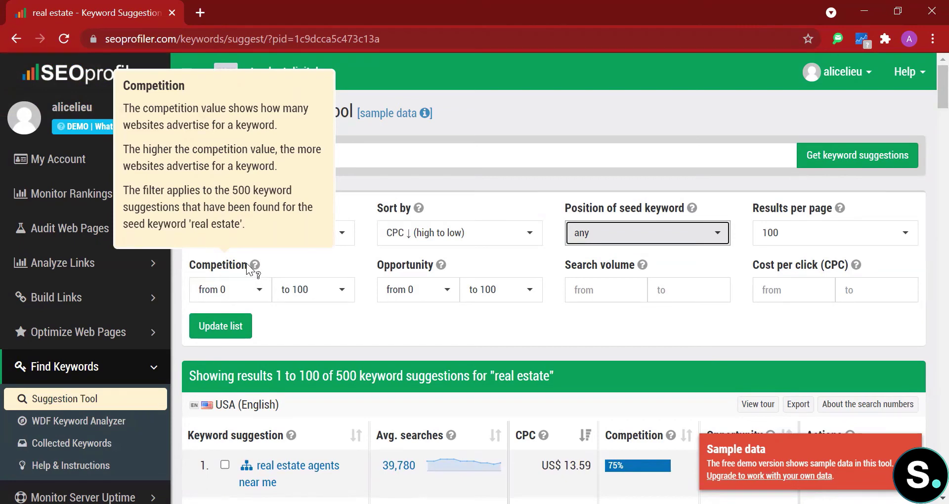
pyautogui.moveTo(402, 269)
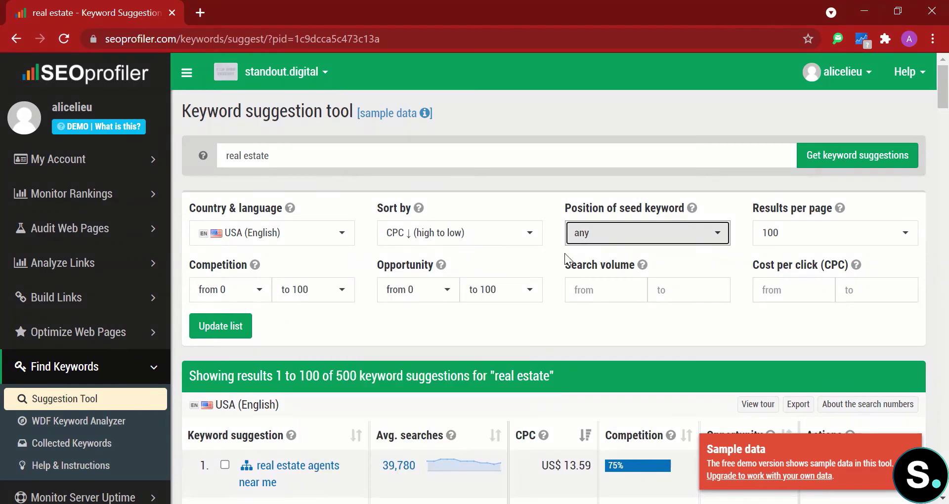
pyautogui.moveTo(595, 269)
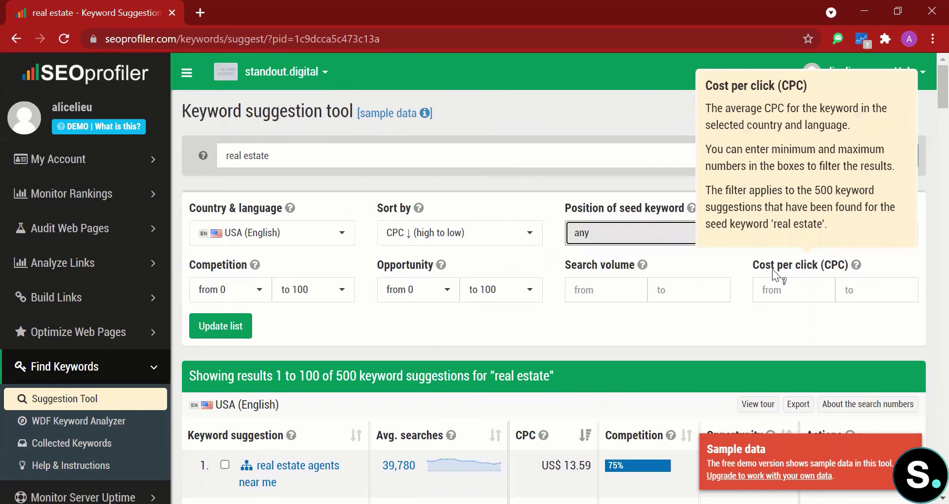
pyautogui.click(773, 291)
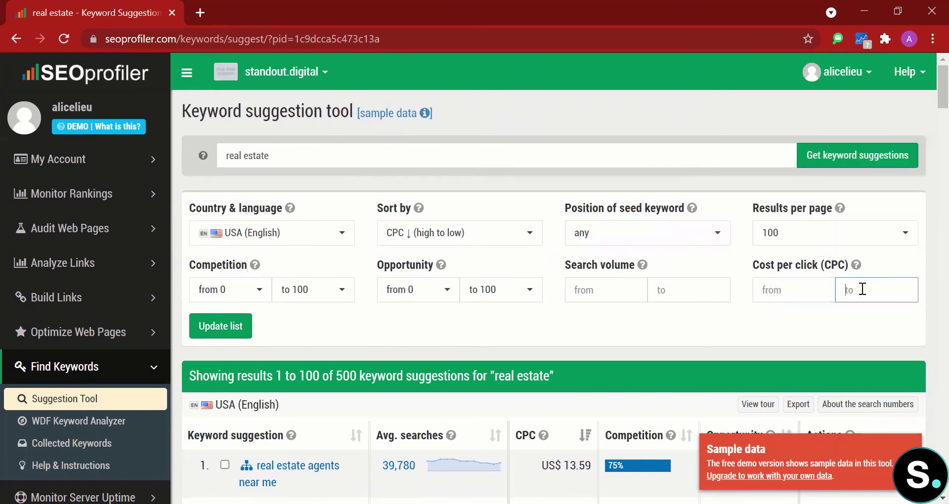
# Step: Examine the Avg. searches, Competition and Actions columns of the "real estate" suggestions table, including the explanation of the action buttons
pyautogui.scroll(-5, 785, 299)
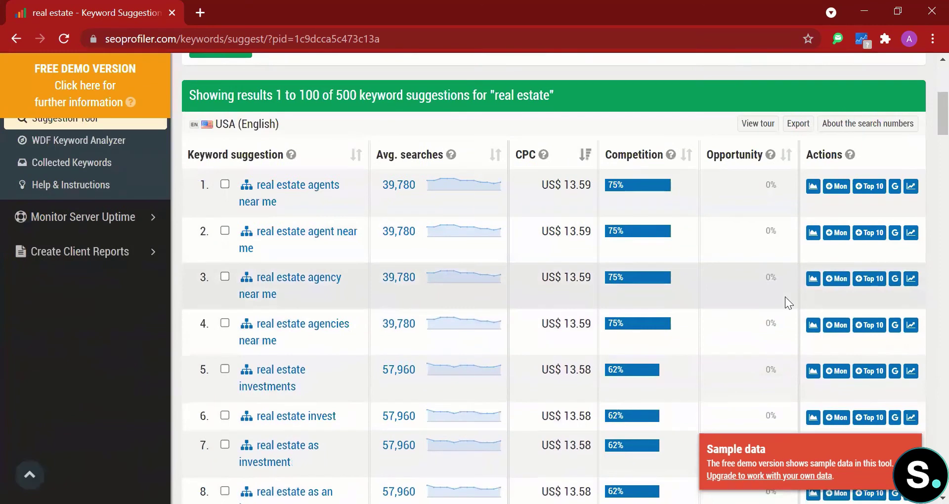
pyautogui.scroll(1, 330, 97)
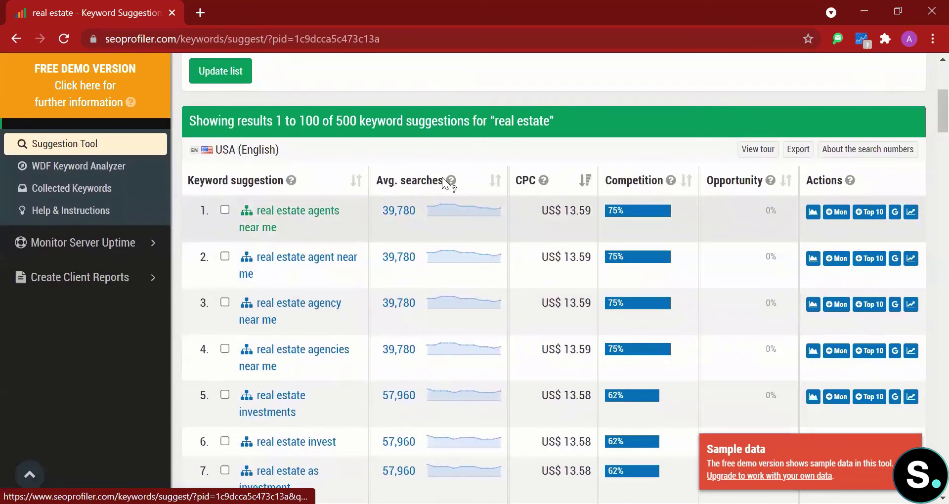
pyautogui.moveTo(435, 213)
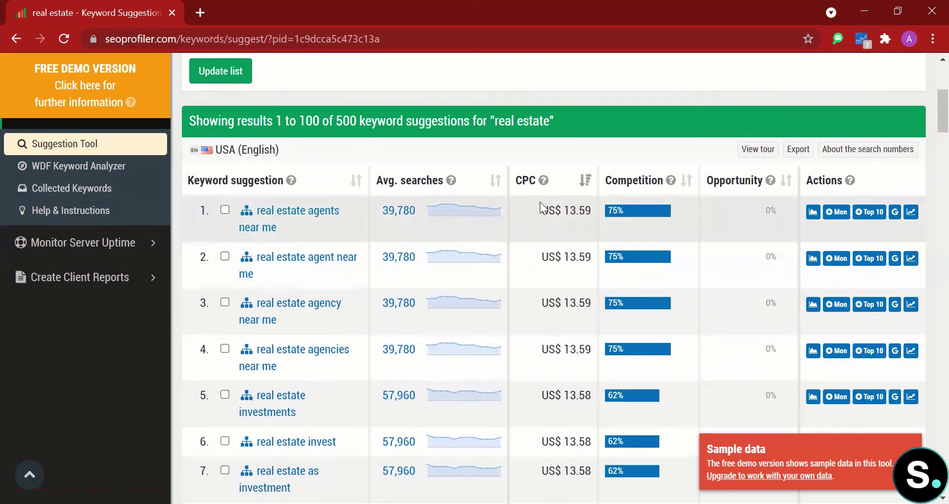
pyautogui.moveTo(671, 180)
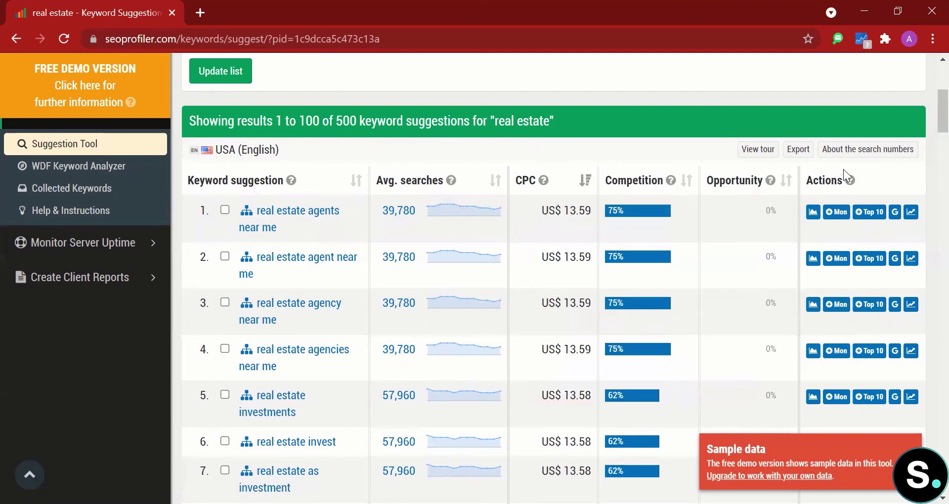
pyautogui.moveTo(851, 181)
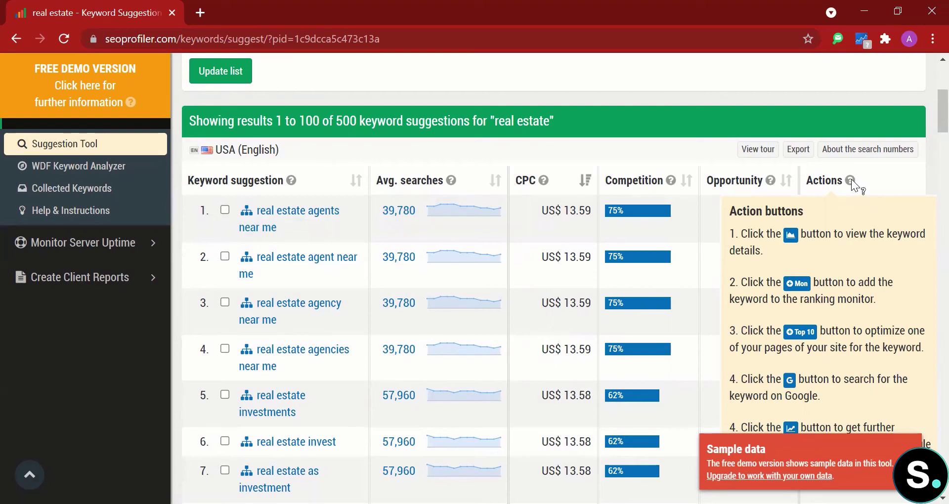
# Step: Review the searches, CPC and competition of the "real estate" keyword suggestions through the last rows of the first results page
pyautogui.scroll(-12, 655, 194)
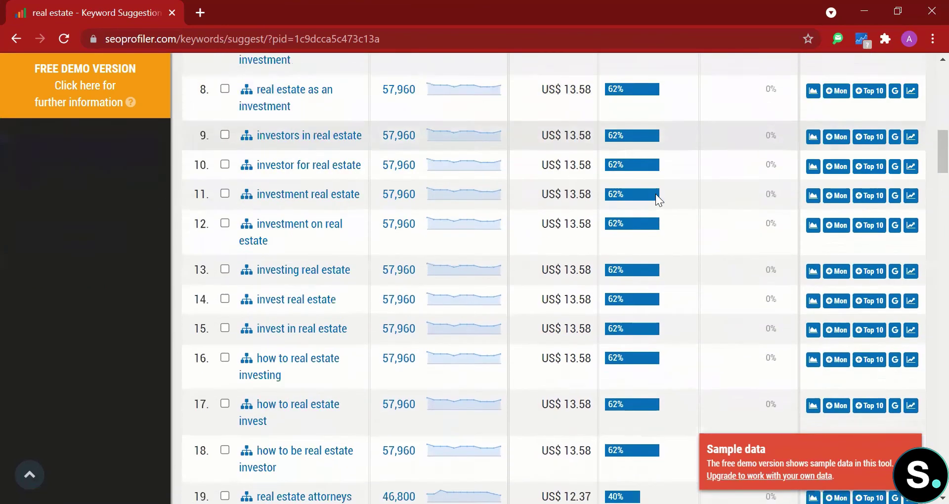
pyautogui.scroll(-20, 657, 198)
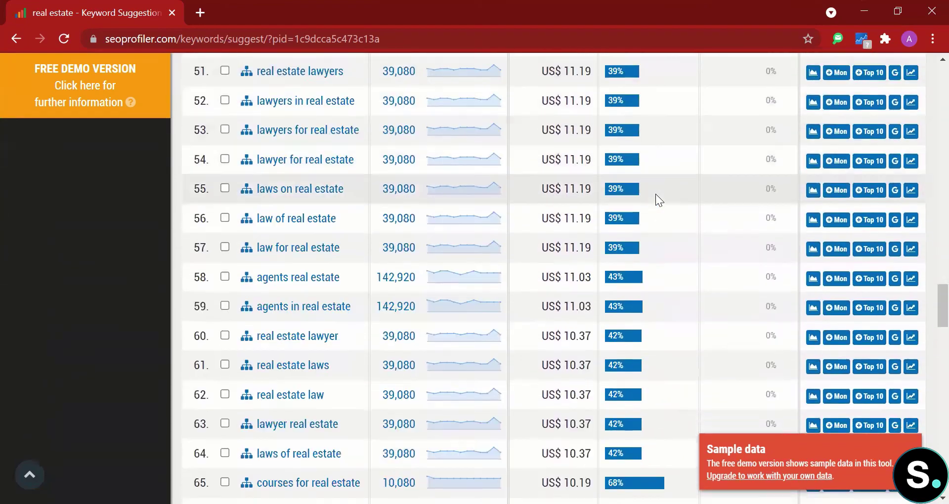
pyautogui.scroll(7, 656, 195)
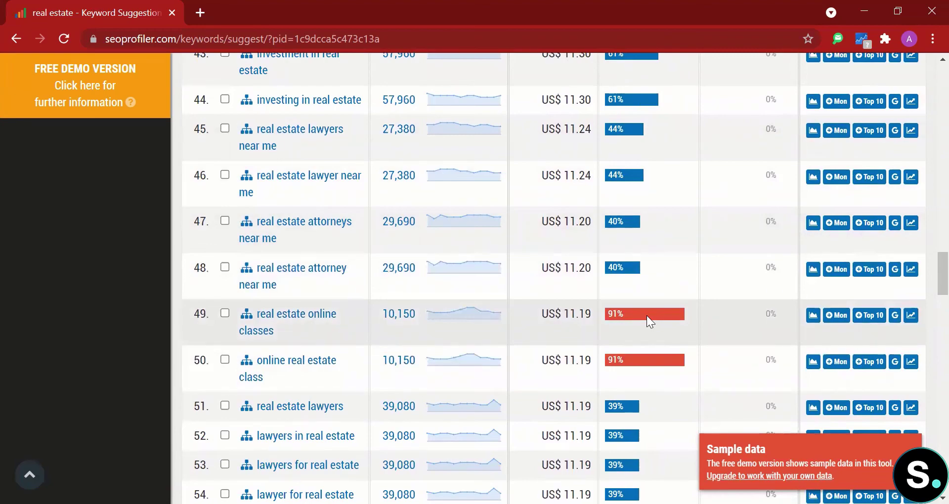
pyautogui.scroll(-20, 648, 319)
pyautogui.scroll(-2, 647, 313)
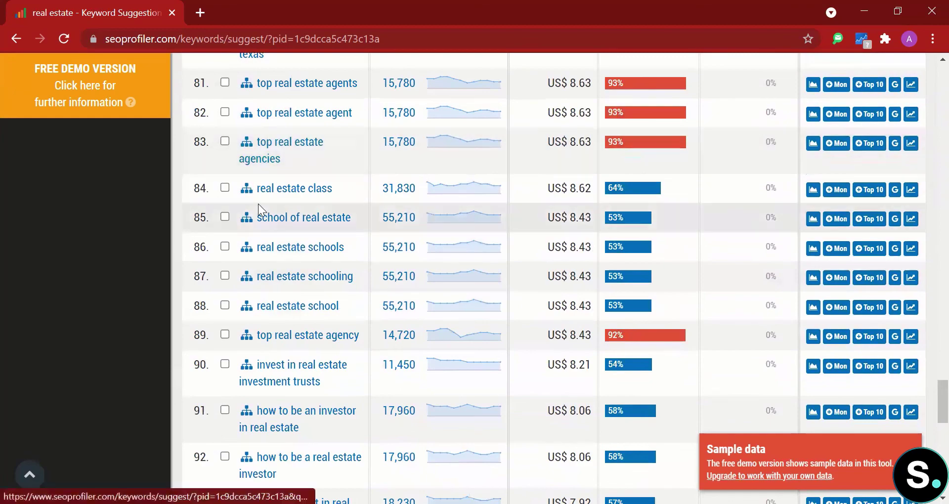
pyautogui.scroll(-9, 258, 204)
pyautogui.scroll(1, 258, 203)
pyautogui.scroll(3, 258, 203)
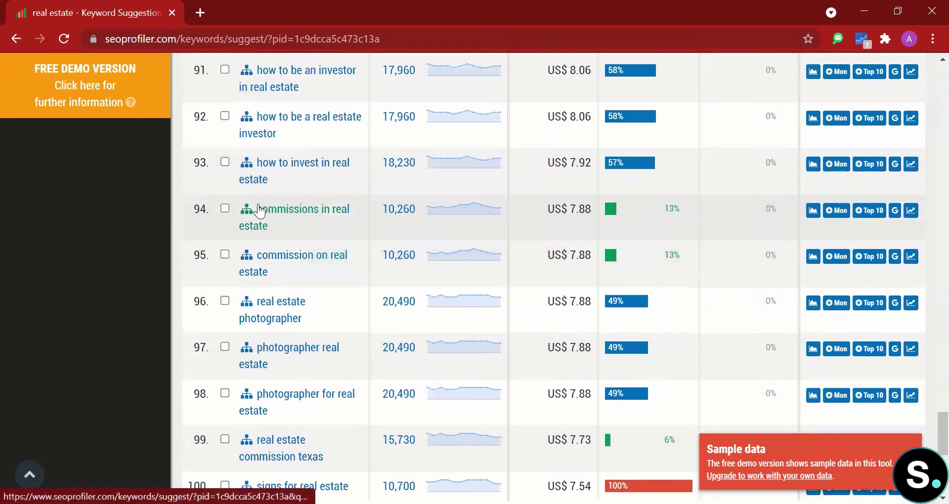
pyautogui.scroll(1, 257, 205)
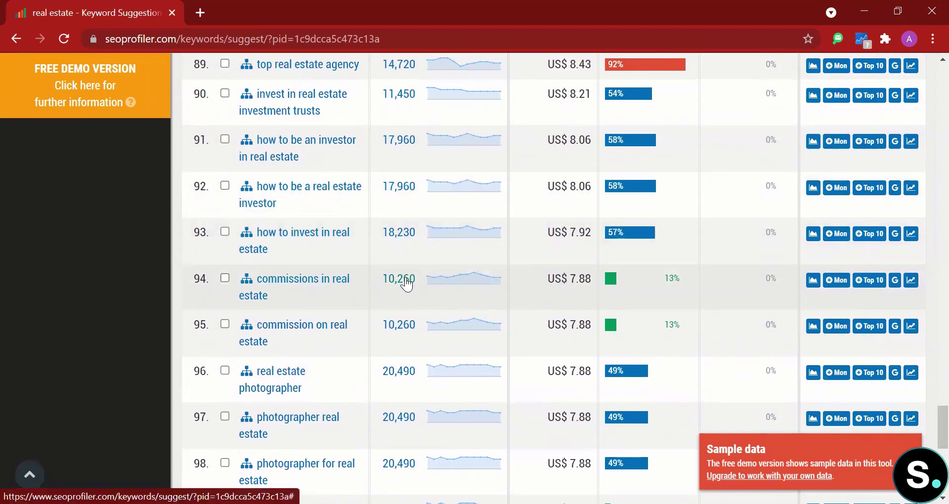
# Step: Collect the keywords "commissions in real estate", "commission on real estate", "real estate photographer" and "photographer real estate", and check the collected keywords list
pyautogui.click(225, 278)
pyautogui.click(225, 324)
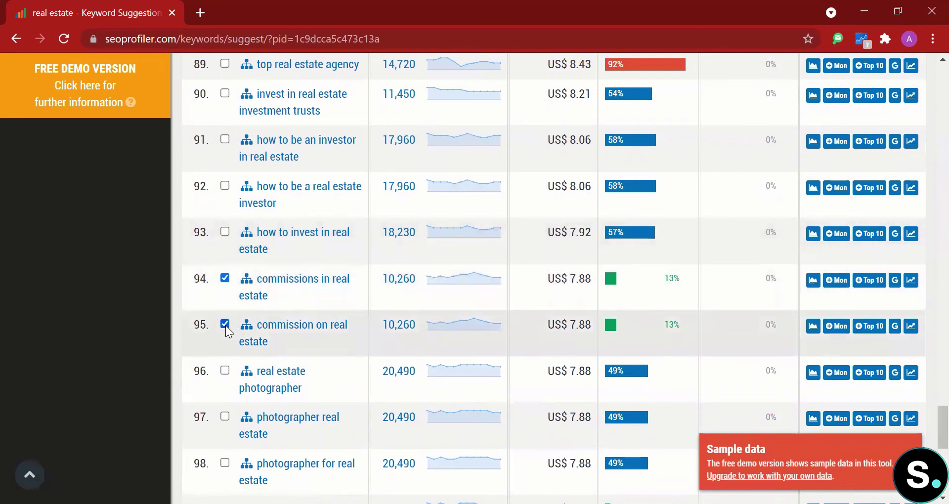
pyautogui.scroll(-1, 226, 319)
pyautogui.click(225, 313)
pyautogui.scroll(-1, 226, 316)
pyautogui.click(226, 320)
pyautogui.scroll(-6, 257, 316)
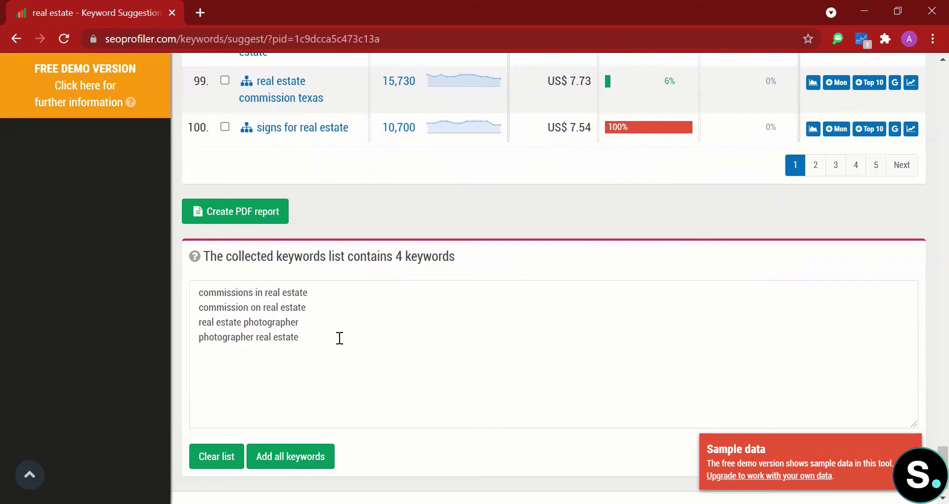
pyautogui.scroll(-1, 339, 336)
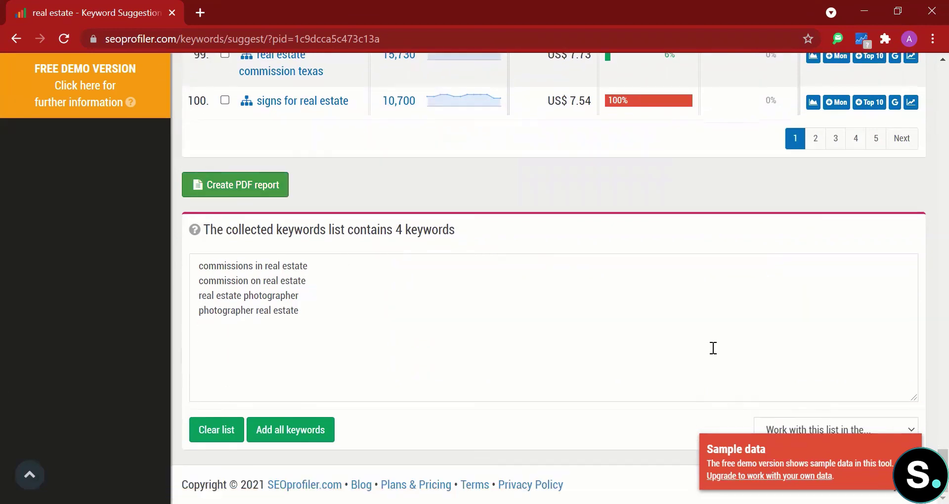
pyautogui.click(248, 280)
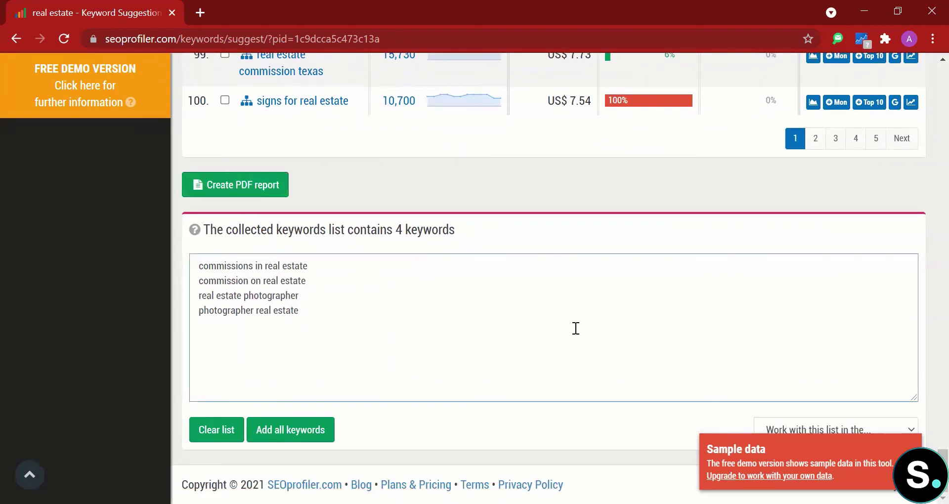
# Step: View the Keyword fixer from the collected keywords list, return to the suggestions and show the available list tools again
pyautogui.click(785, 420)
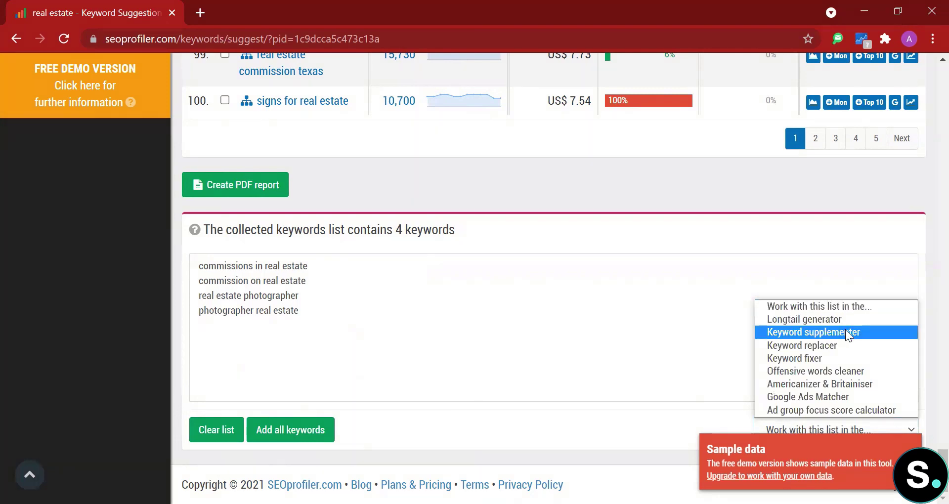
pyautogui.click(837, 357)
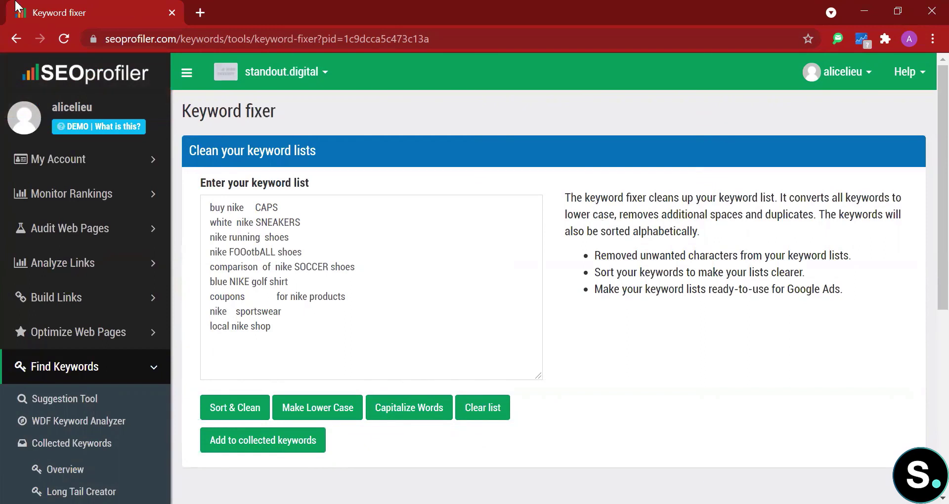
pyautogui.click(17, 39)
pyautogui.click(799, 427)
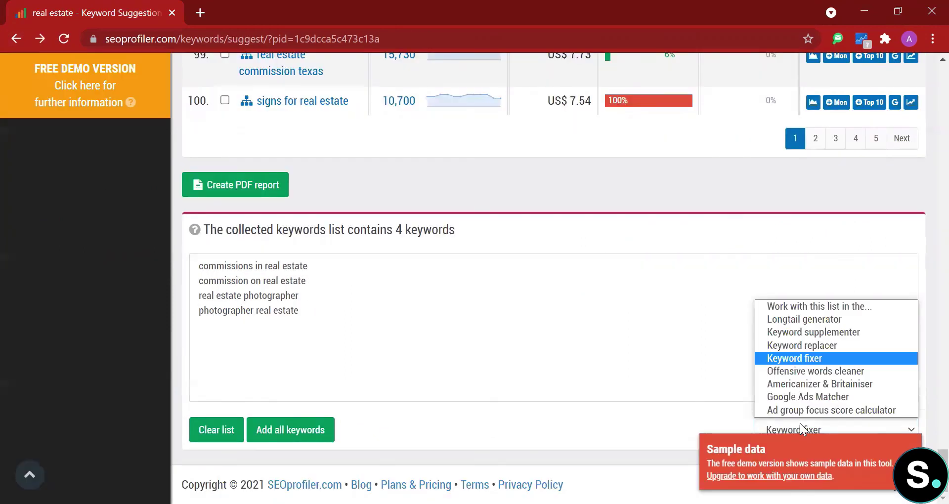